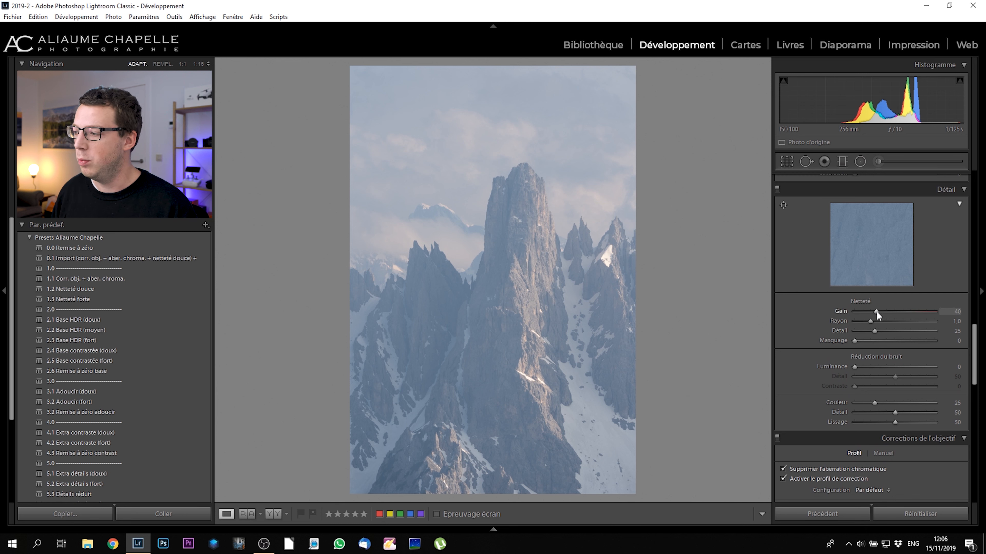
# Set the photo's sharpening amount (Gain) to 60 and its masking (Masquage) to 30
pyautogui.moveTo(879, 310); pyautogui.dragTo(884, 311)
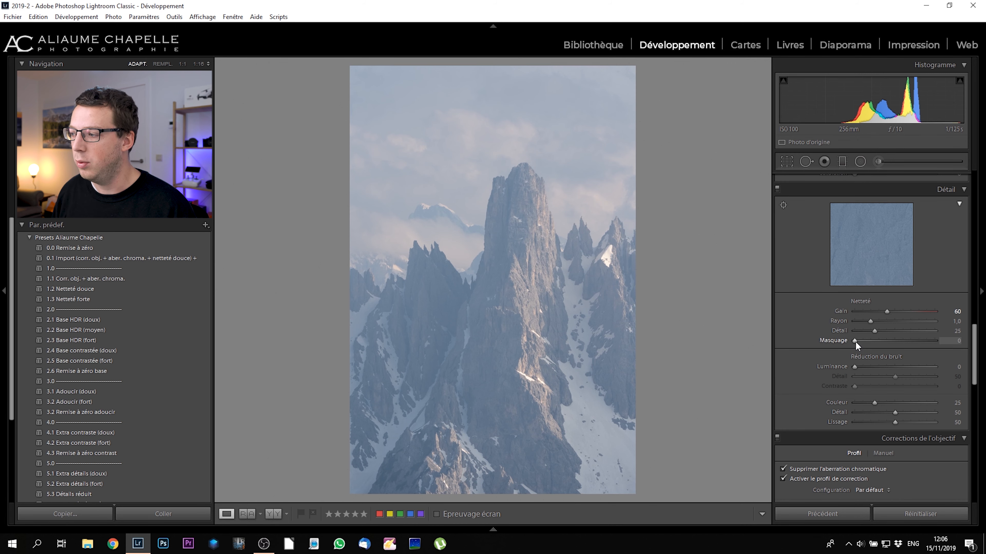
pyautogui.moveTo(855, 342); pyautogui.dragTo(873, 341)
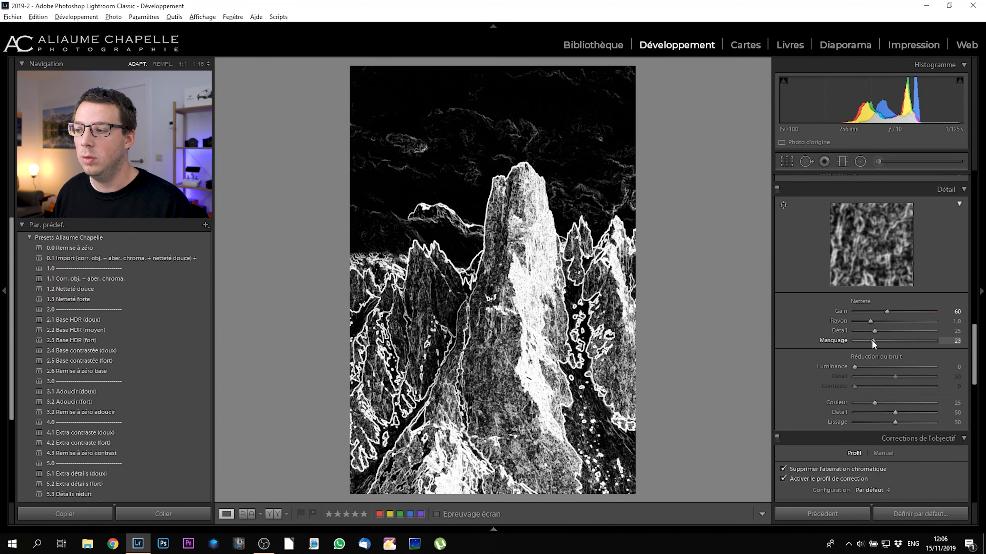
pyautogui.moveTo(873, 340)
pyautogui.mouseDown()
pyautogui.moveTo(864, 341)
pyautogui.moveTo(877, 344)
pyautogui.mouseUp()
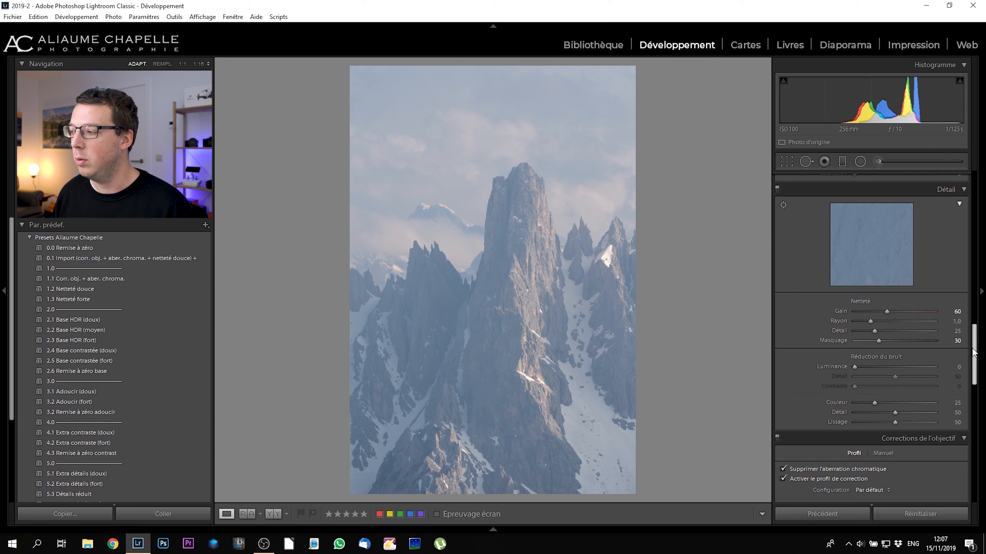
# Set the basic tones to highlights +100, shadows -100, whites +11 and blacks -62
pyautogui.moveTo(974, 369); pyautogui.dragTo(969, 197)
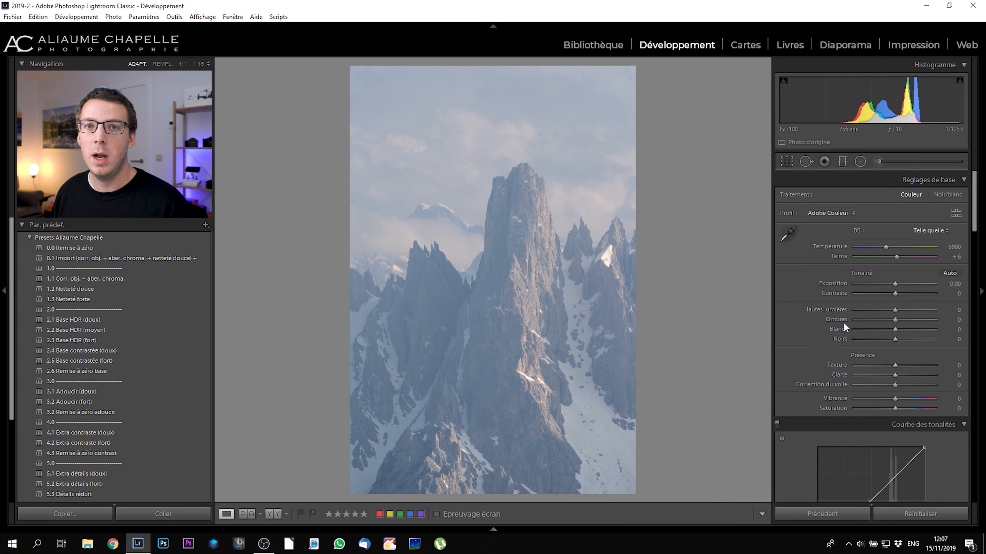
pyautogui.moveTo(895, 309); pyautogui.dragTo(810, 326)
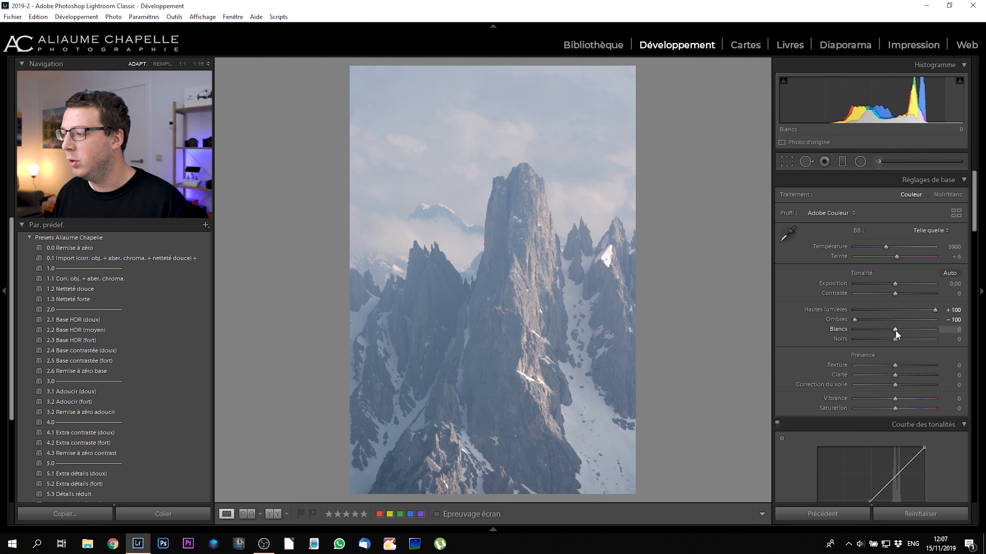
pyautogui.moveTo(894, 329)
pyautogui.mouseDown()
pyautogui.moveTo(928, 330)
pyautogui.moveTo(900, 333)
pyautogui.mouseUp()
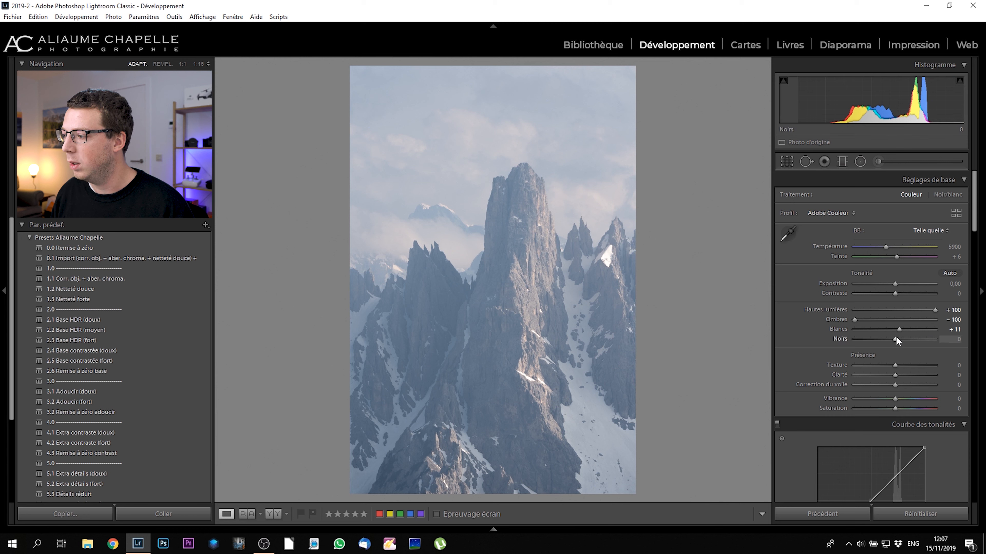
pyautogui.moveTo(896, 338); pyautogui.dragTo(871, 338)
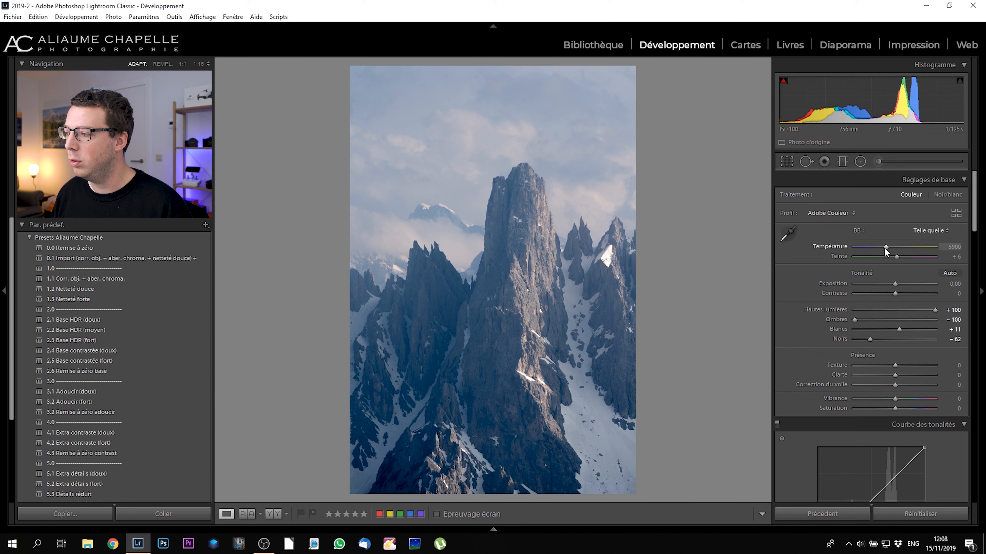
# Set the white balance temperature to 6076 and contrast to +20, and compare the edit with the original photo
pyautogui.moveTo(885, 247); pyautogui.dragTo(885, 247)
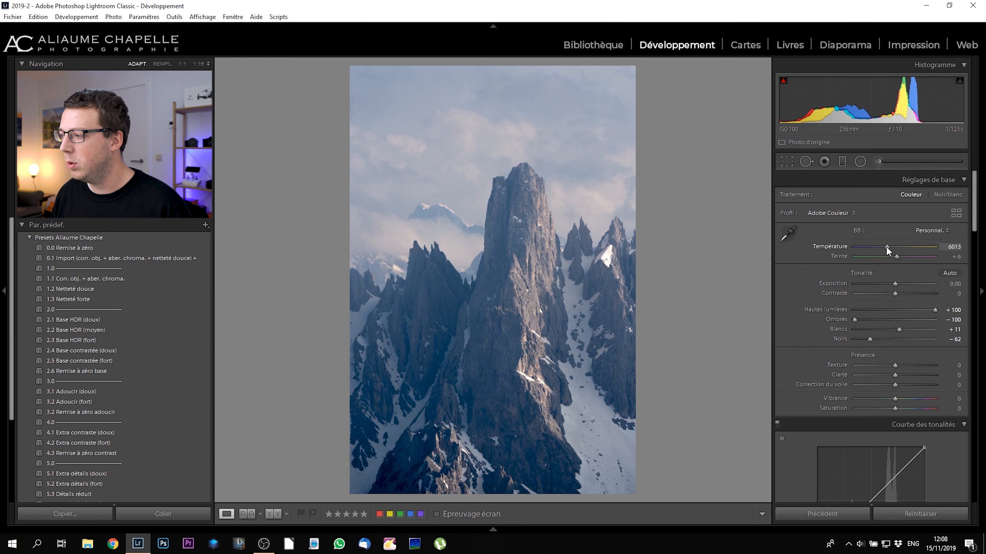
pyautogui.moveTo(887, 248); pyautogui.dragTo(880, 249)
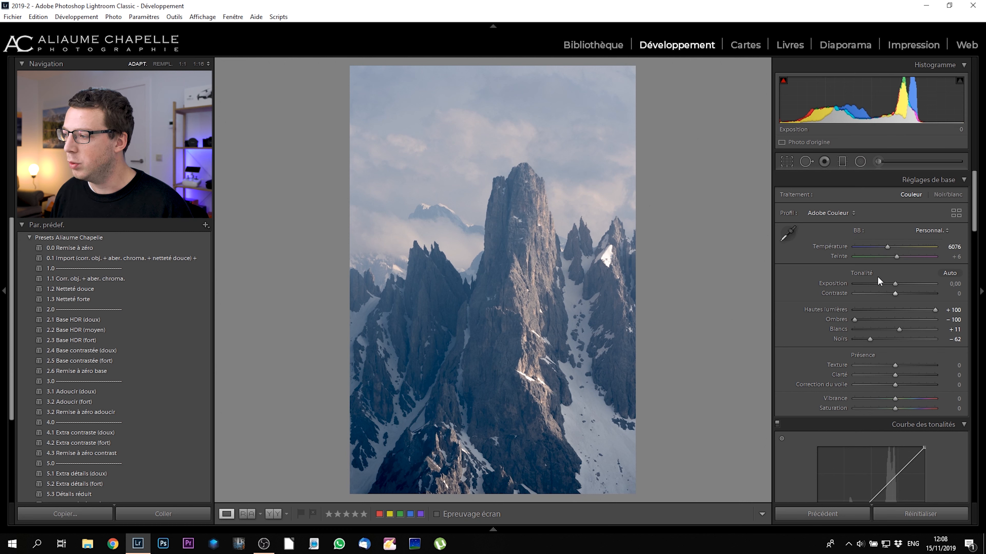
pyautogui.moveTo(894, 294)
pyautogui.mouseDown()
pyautogui.moveTo(924, 293)
pyautogui.moveTo(890, 294)
pyautogui.moveTo(901, 295)
pyautogui.mouseUp()
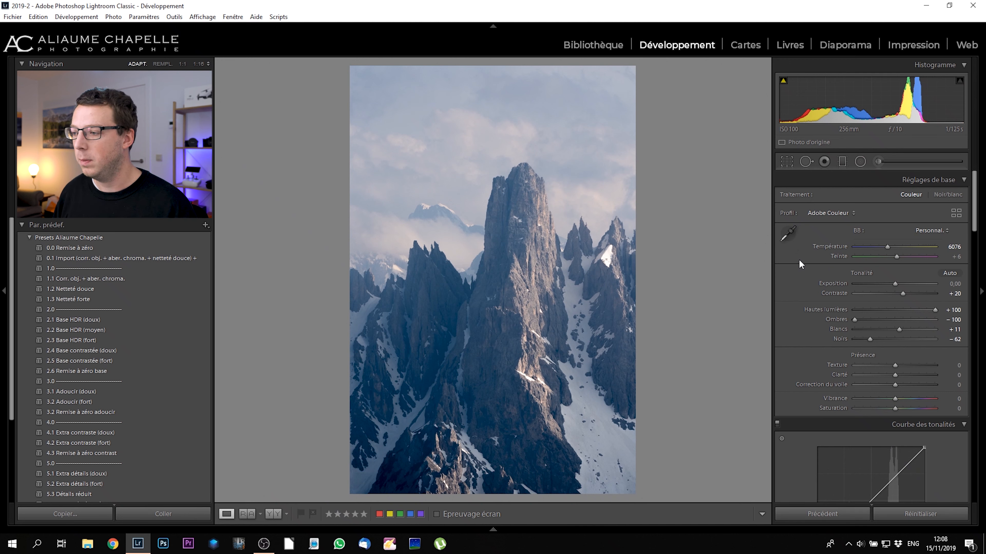
pyautogui.press('\\')
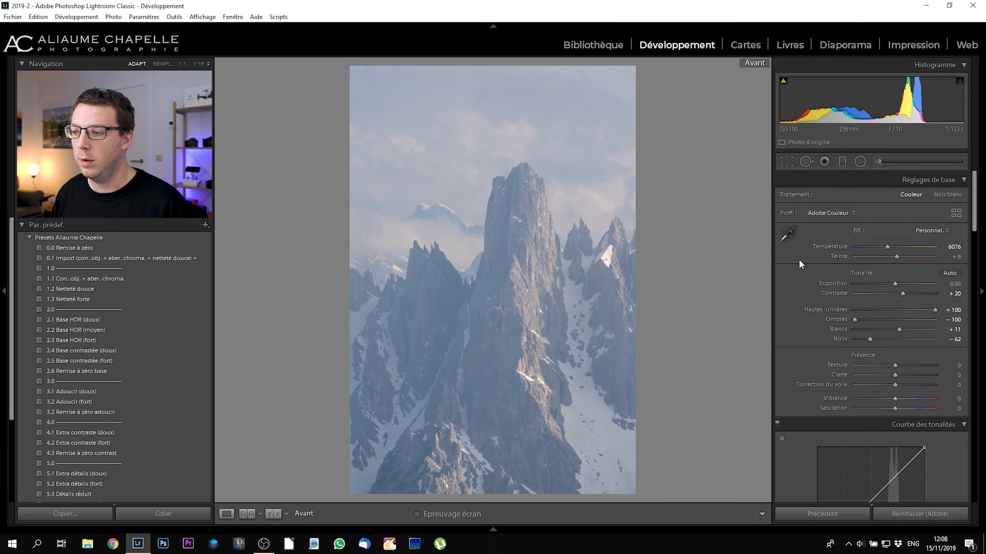
pyautogui.press('\\')
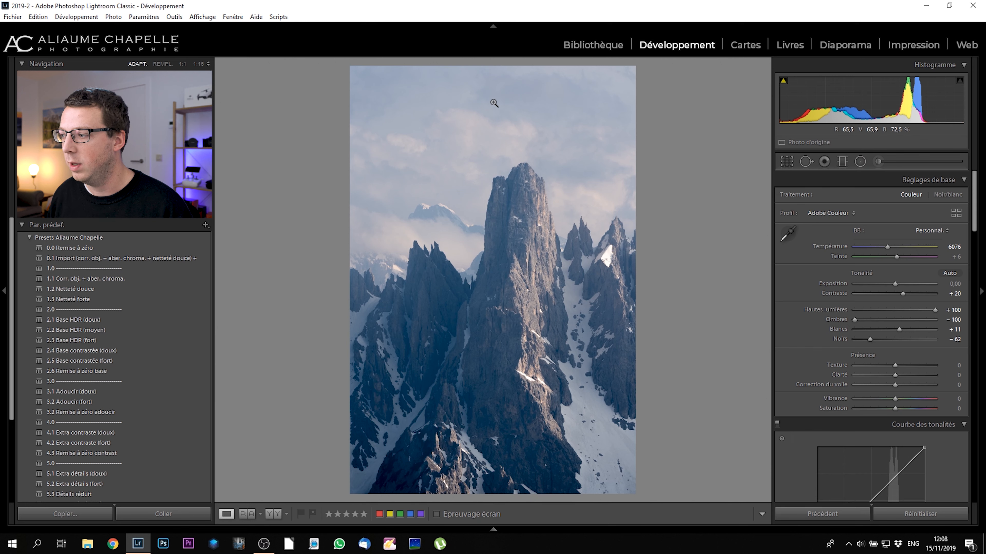
# Add a horizontal graduated filter with reset effect values, fading from the top of the sky down past the main peak's summit
pyautogui.click(842, 161)
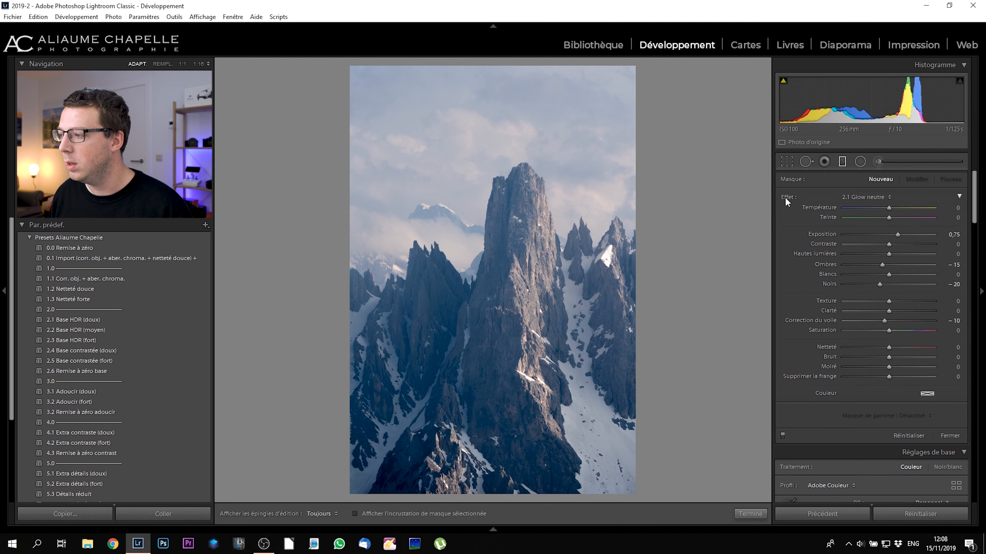
pyautogui.doubleClick(786, 197)
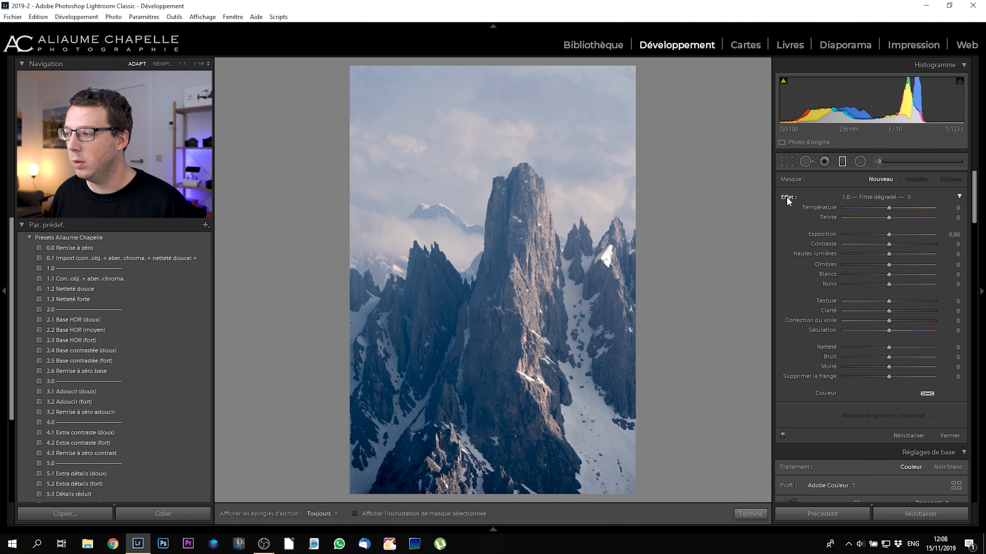
pyautogui.moveTo(473, 82); pyautogui.dragTo(488, 229)
pyautogui.press('shift')
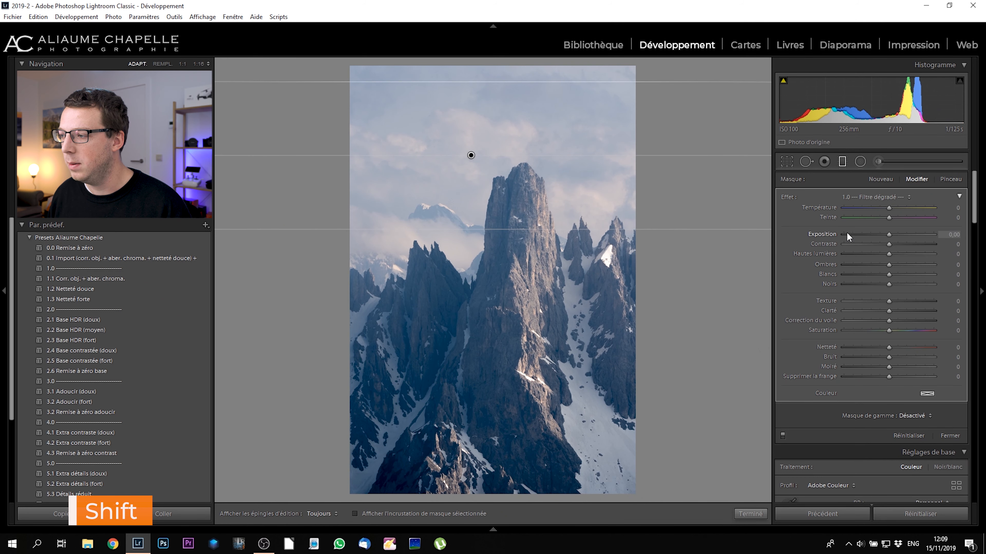
# Set the sky filter to exposure -0.82, dehaze 7 and highlights -26, and shift it slightly upward
pyautogui.moveTo(889, 234); pyautogui.dragTo(878, 234)
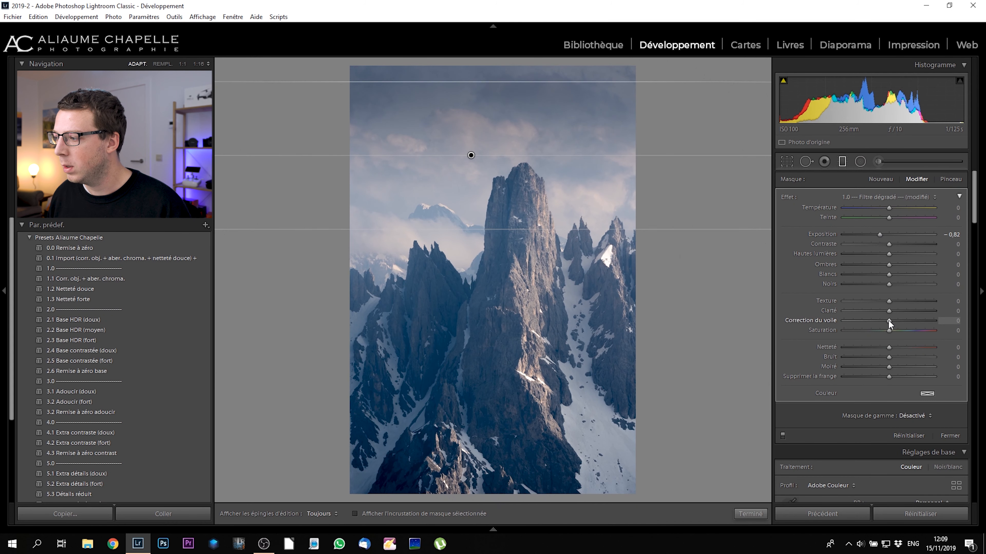
pyautogui.moveTo(892, 321); pyautogui.dragTo(892, 321)
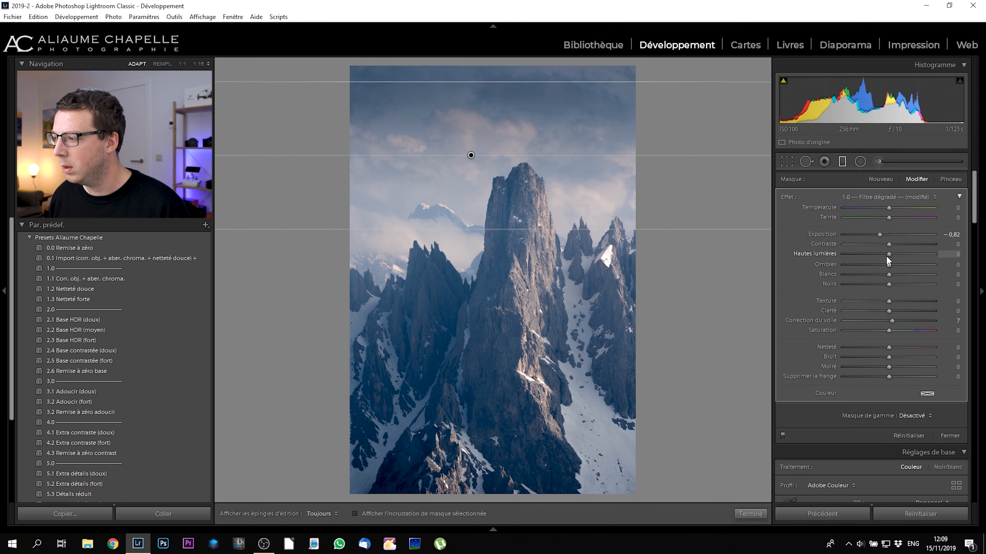
pyautogui.moveTo(868, 254); pyautogui.dragTo(875, 254)
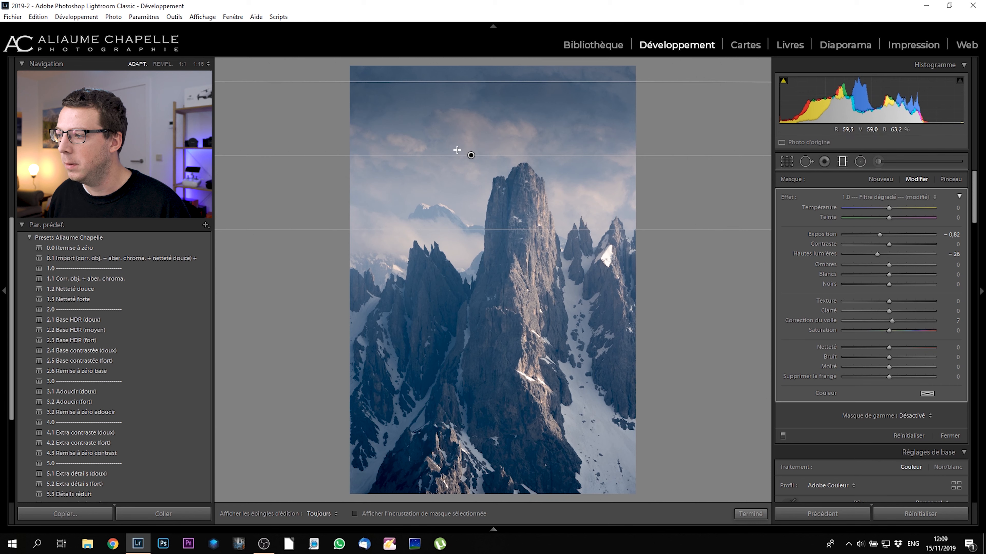
pyautogui.moveTo(471, 155); pyautogui.dragTo(467, 138)
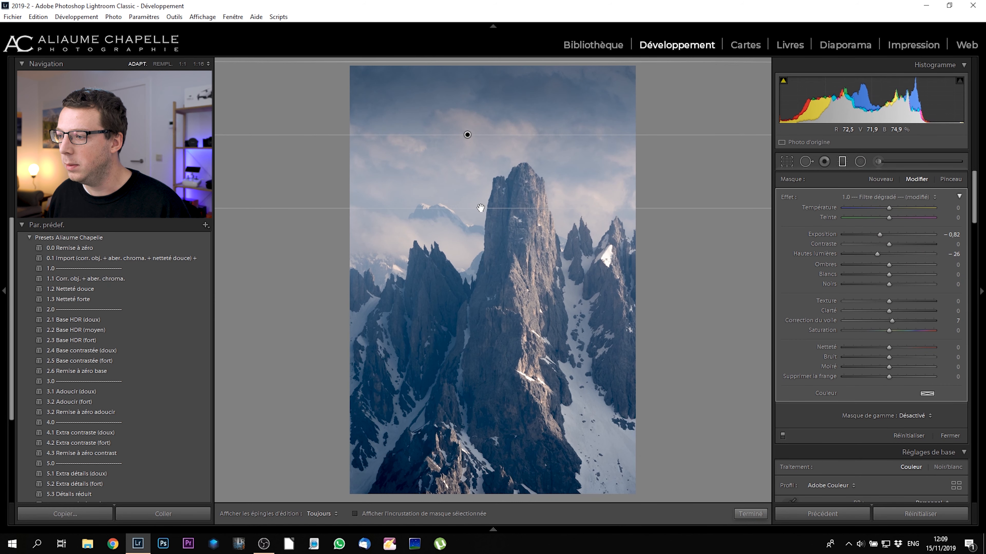
# Add a diagonal graduated filter darkening the photo's lower-left corner with the same settings, and widen its transition outward
pyautogui.moveTo(393, 451); pyautogui.dragTo(576, 268)
pyautogui.moveTo(485, 358); pyautogui.dragTo(470, 376)
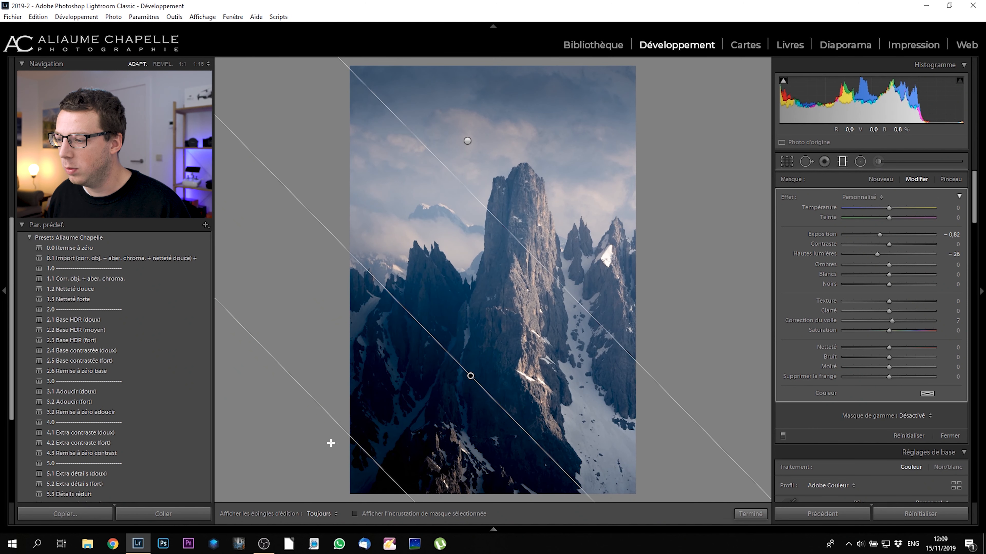
pyautogui.moveTo(339, 427); pyautogui.dragTo(280, 478)
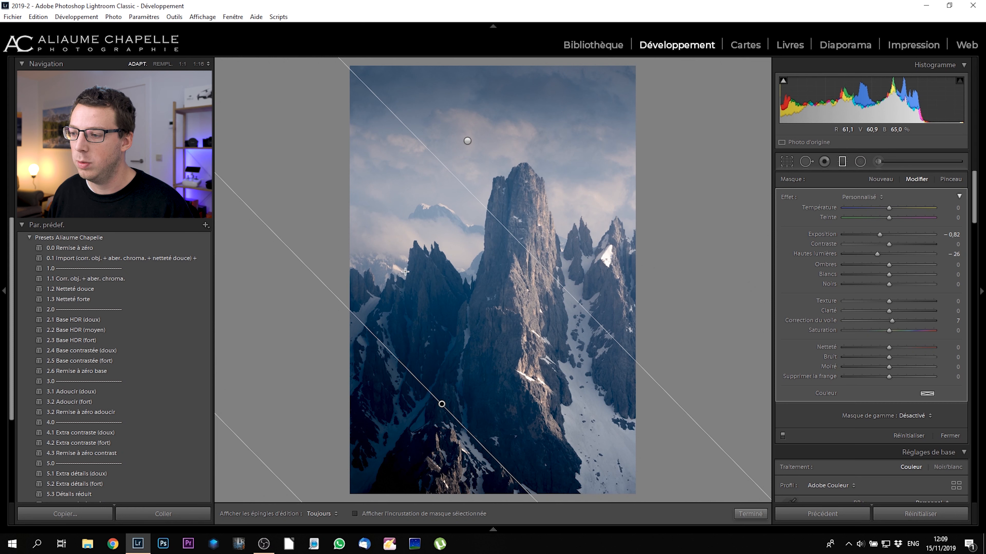
# Add a new graduated filter fading from the photo's left edge to the right, with exposure -0.14 and temperature -3
pyautogui.click(878, 180)
pyautogui.moveTo(376, 250); pyautogui.dragTo(651, 253)
pyautogui.moveTo(885, 233); pyautogui.dragTo(885, 207)
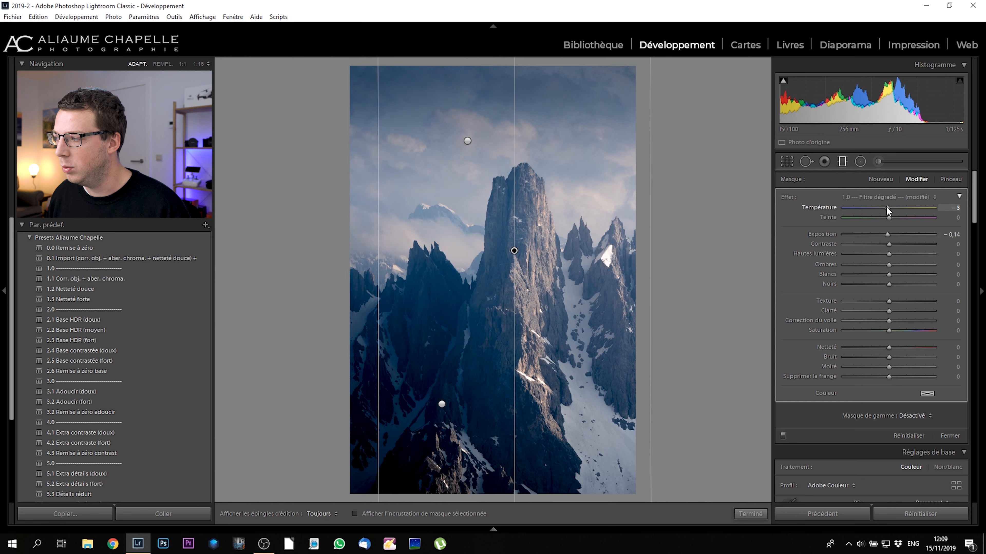
# Add a graduated filter from the photo's right side with exposure 0.14 and temperature 5, tilting it and moving it to the main peak
pyautogui.moveTo(623, 250); pyautogui.dragTo(407, 251)
pyautogui.moveTo(878, 230); pyautogui.dragTo(889, 237)
pyautogui.moveTo(891, 236); pyautogui.dragTo(890, 206)
pyautogui.moveTo(514, 91); pyautogui.dragTo(484, 99)
pyautogui.moveTo(515, 249); pyautogui.dragTo(534, 201)
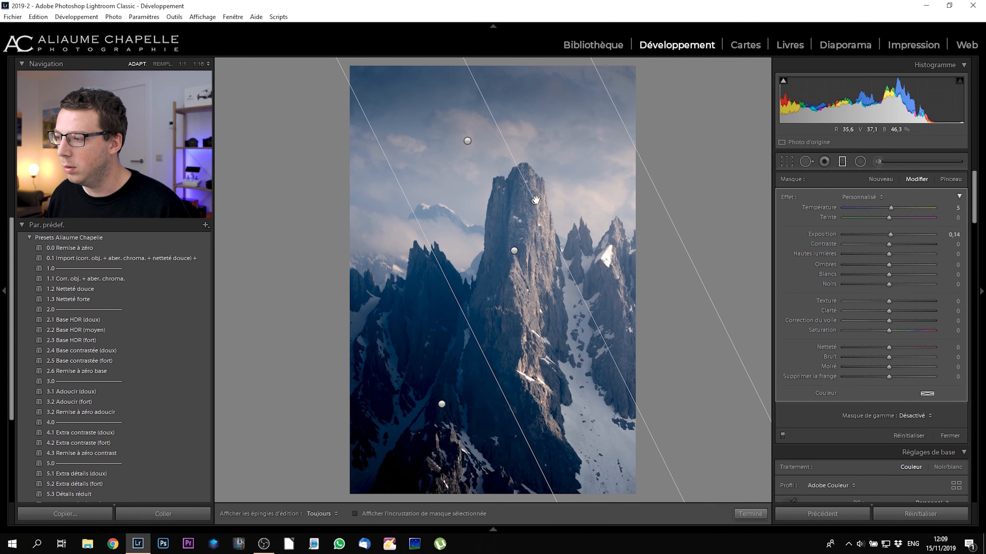
# Tilt the cool left-side filter diagonally, and nudge the lower-left filter toward its corner with exposure -0.55
pyautogui.click(514, 250)
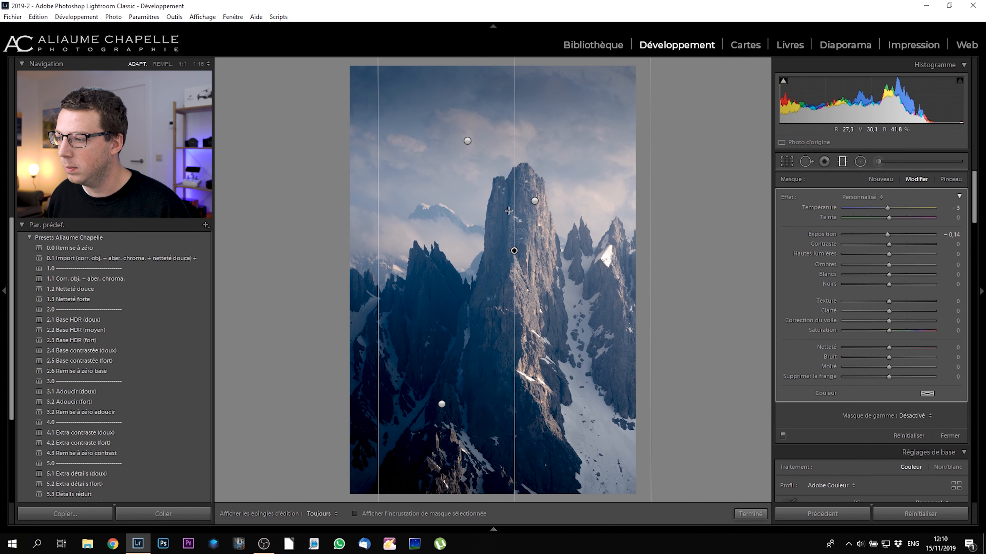
pyautogui.moveTo(515, 209); pyautogui.dragTo(497, 215)
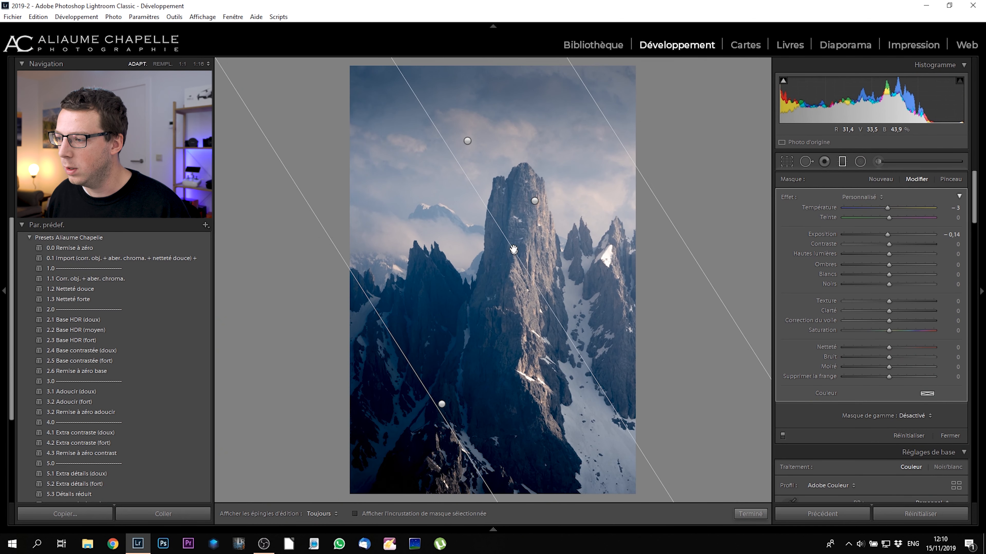
pyautogui.moveTo(441, 404); pyautogui.dragTo(435, 414)
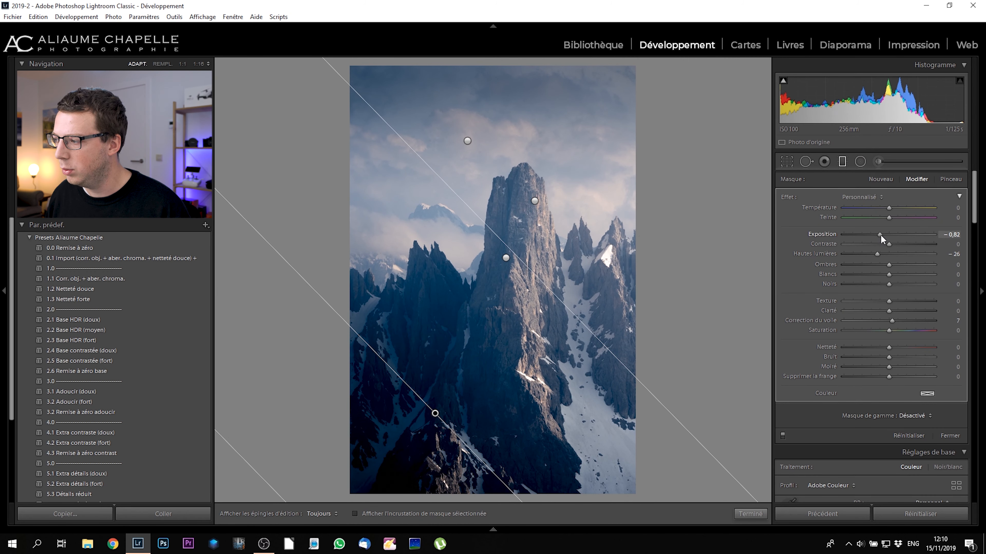
pyautogui.moveTo(880, 234); pyautogui.dragTo(882, 234)
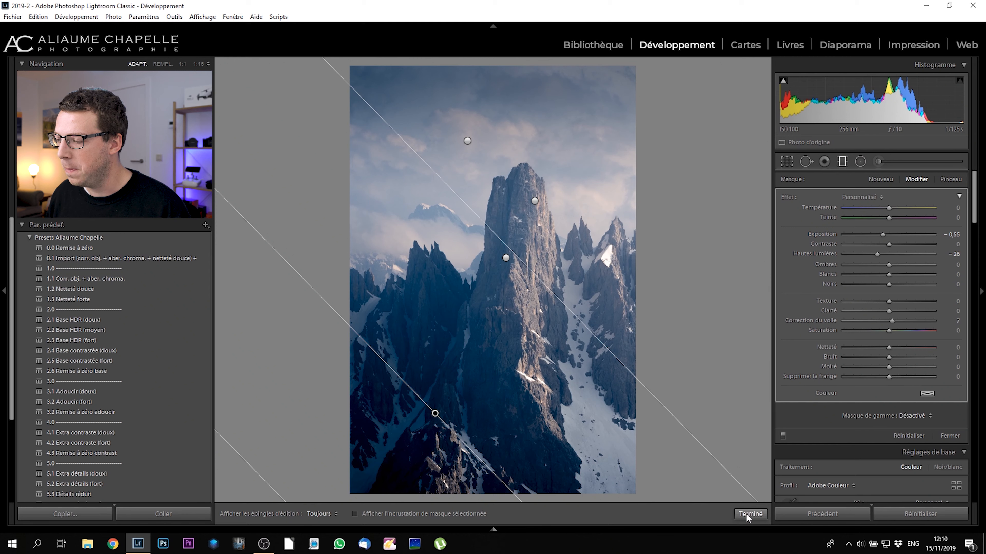
# Compare the photo with and without the graduated filters, leaving them enabled, and finish the filter editing
pyautogui.click(782, 435)
pyautogui.click(783, 435)
pyautogui.click(783, 436)
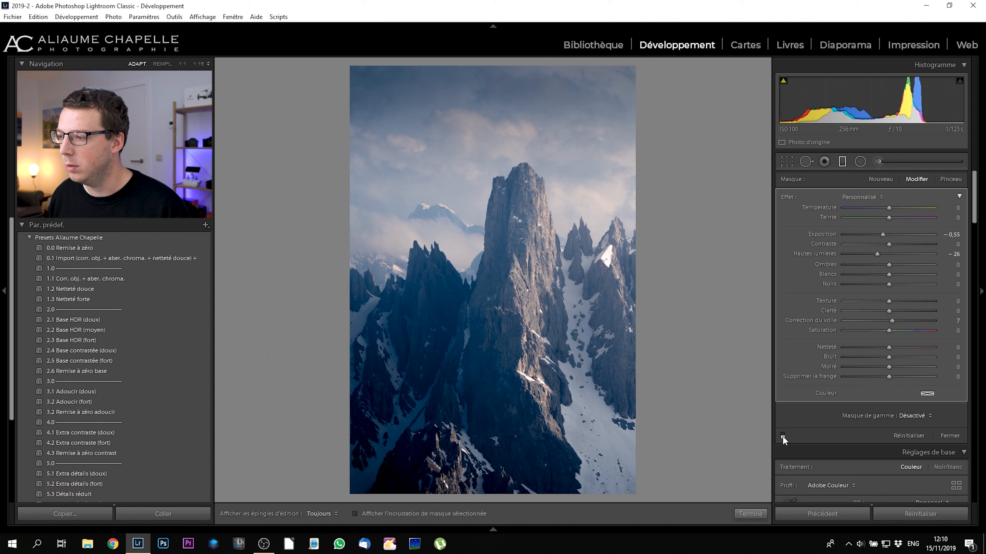
pyautogui.click(782, 435)
pyautogui.click(782, 435)
pyautogui.click(782, 435)
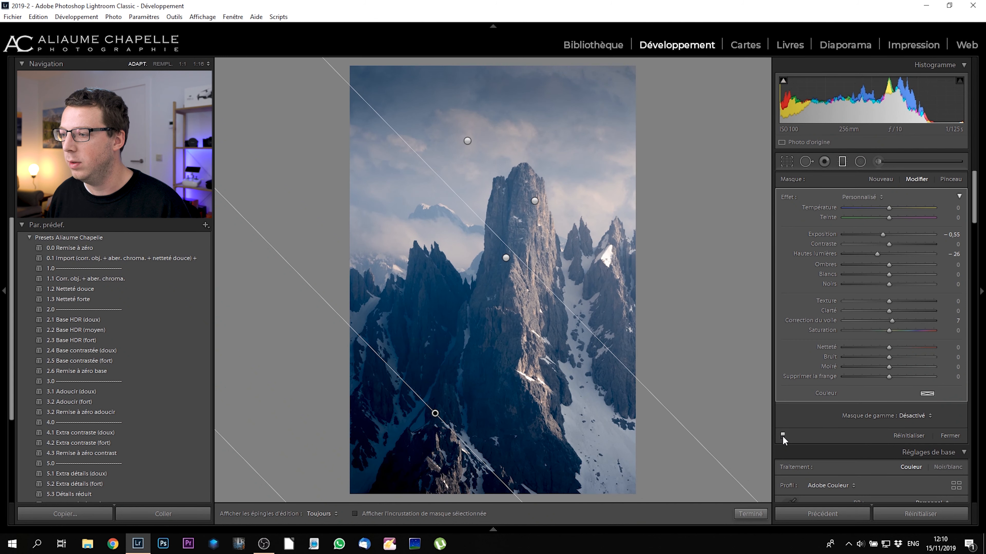
pyautogui.click(749, 515)
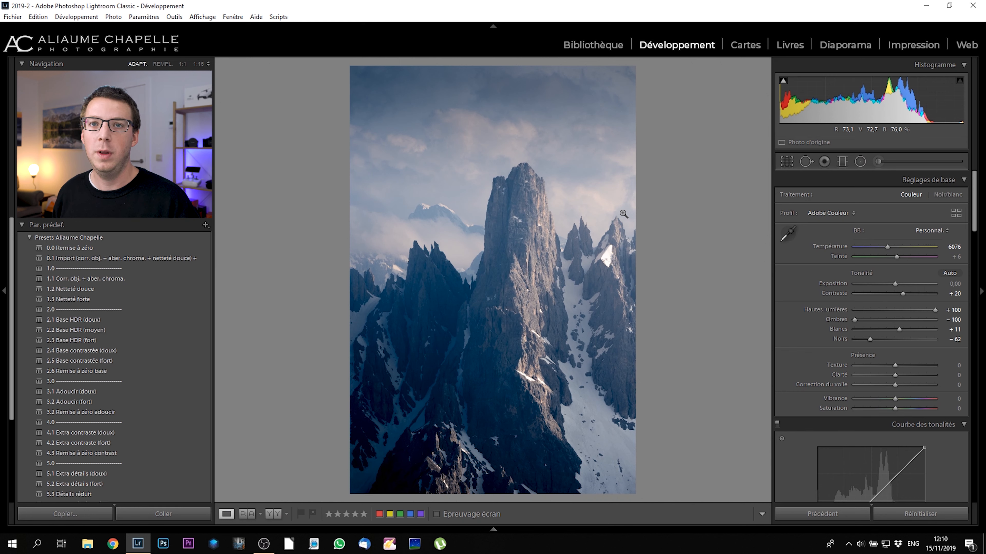
# Set the HSL (TSL) colour saturation to blue -23, yellow +28 and orange +24
pyautogui.moveTo(974, 221); pyautogui.dragTo(971, 295)
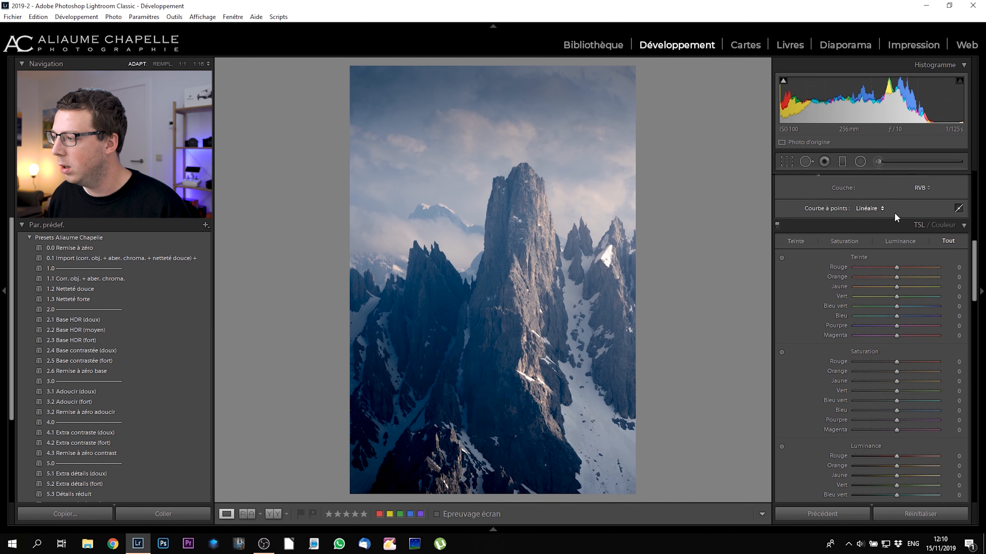
pyautogui.click(795, 241)
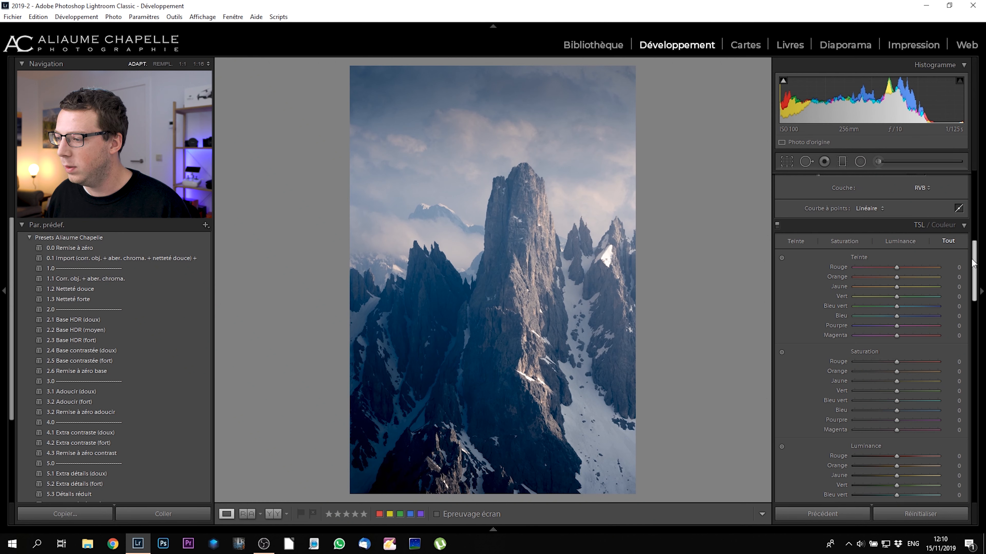
pyautogui.scroll(-2, 874, 337)
pyautogui.moveTo(896, 357); pyautogui.dragTo(883, 358)
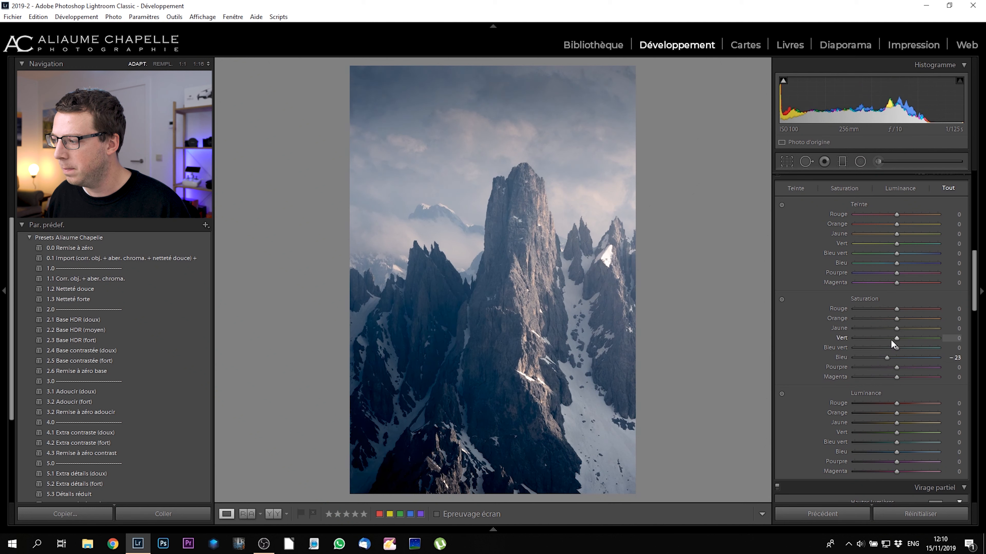
pyautogui.moveTo(897, 328)
pyautogui.mouseDown()
pyautogui.moveTo(908, 329)
pyautogui.moveTo(906, 317)
pyautogui.mouseUp()
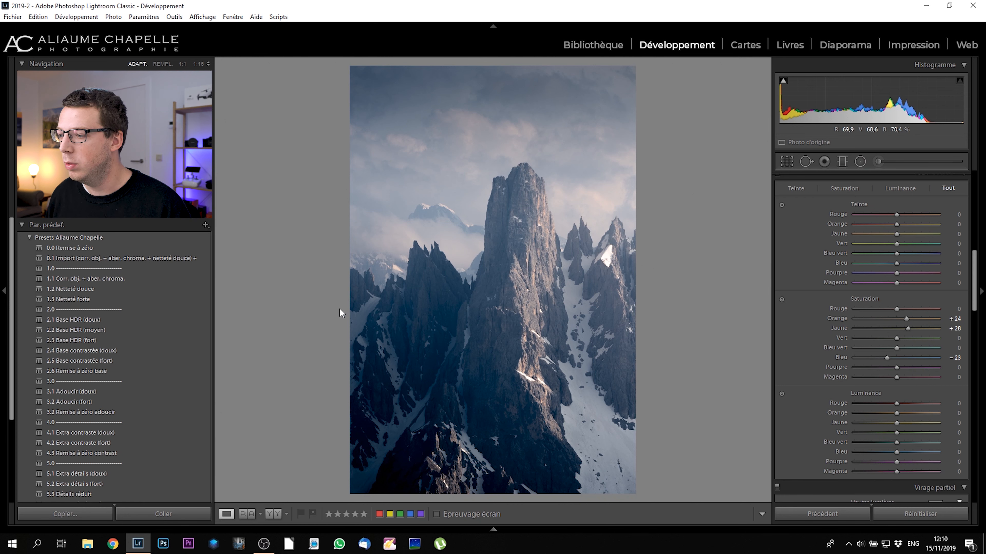
pyautogui.scroll(-3, 882, 395)
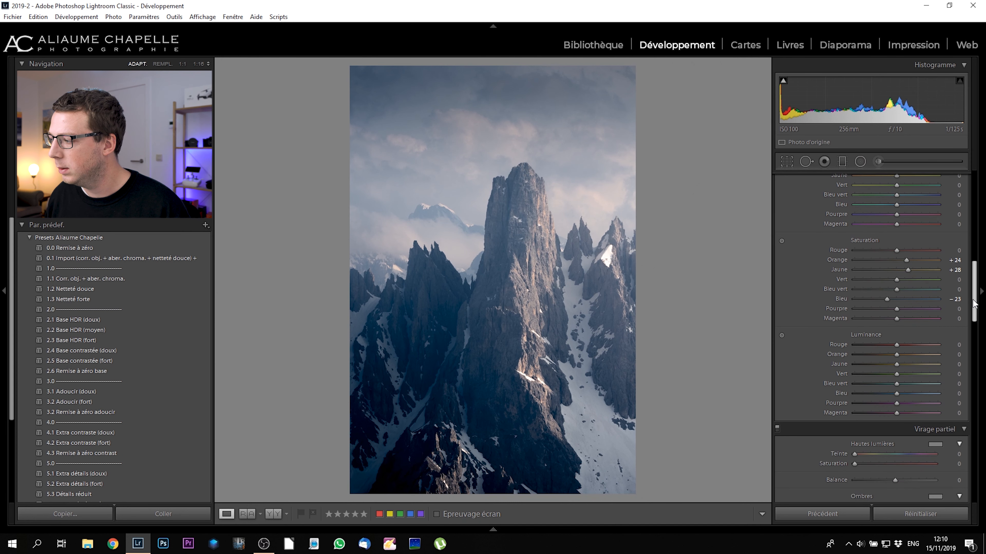
# Set the HSL (TSL) luminance to blue -37, yellow +10 and orange +8, and compare with and without the HSL adjustments, leaving them enabled
pyautogui.moveTo(894, 395)
pyautogui.mouseDown()
pyautogui.moveTo(870, 393)
pyautogui.moveTo(900, 394)
pyautogui.moveTo(880, 396)
pyautogui.mouseUp()
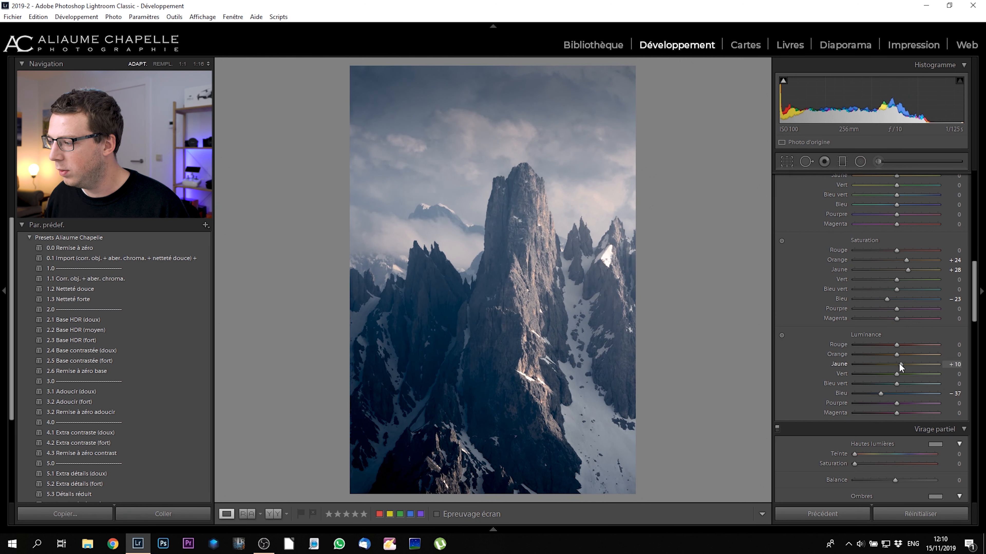
pyautogui.moveTo(896, 355); pyautogui.dragTo(899, 355)
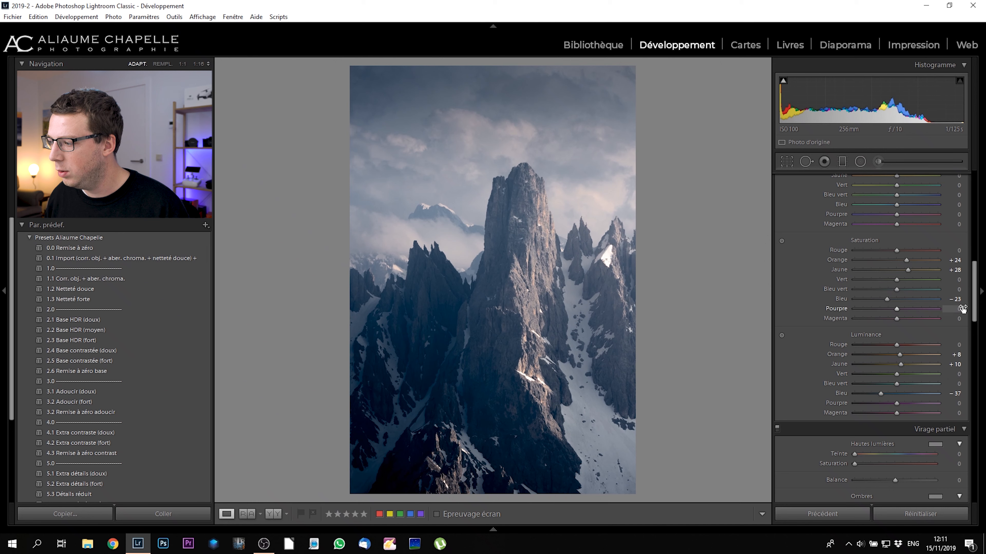
pyautogui.scroll(3, 973, 309)
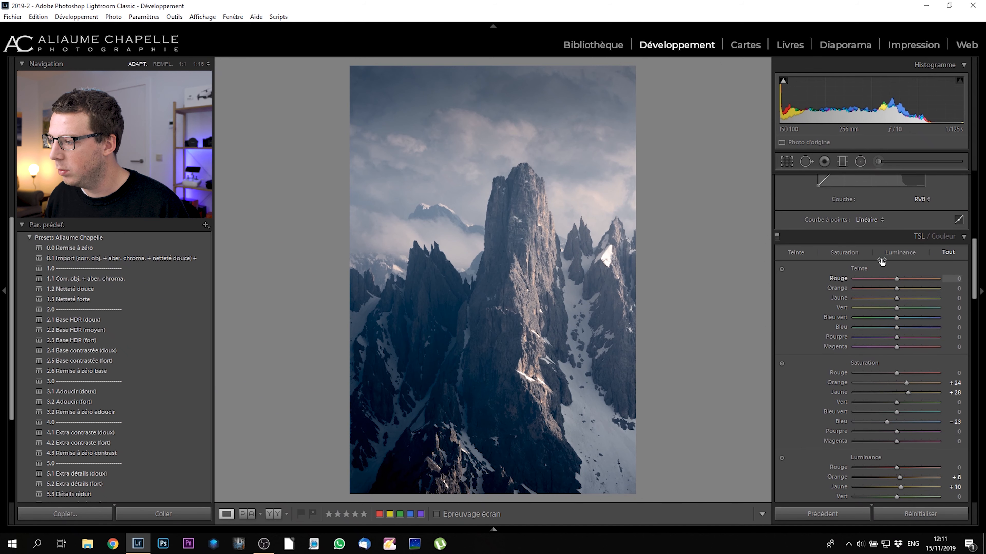
pyautogui.click(776, 236)
pyautogui.click(777, 236)
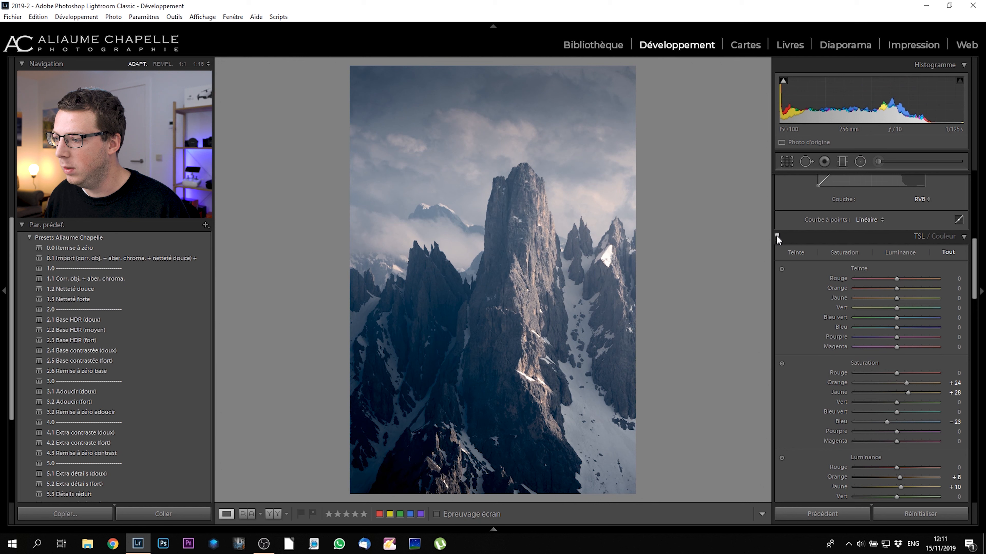
pyautogui.click(776, 236)
pyautogui.click(776, 235)
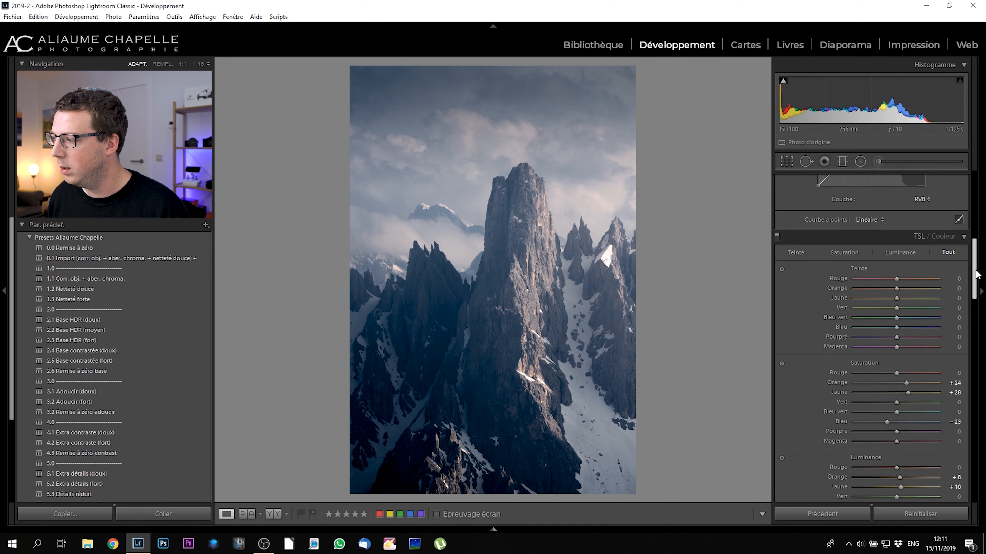
# Set the basic Dehaze to +10 and Texture to +6, and compare the photo before and after all edits
pyautogui.scroll(10, 979, 277)
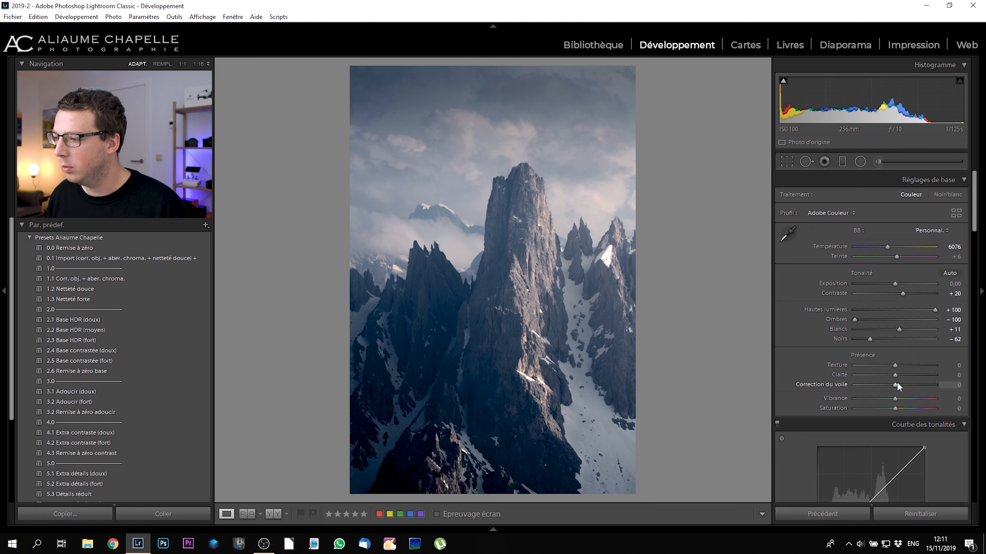
pyautogui.moveTo(894, 384); pyautogui.dragTo(899, 385)
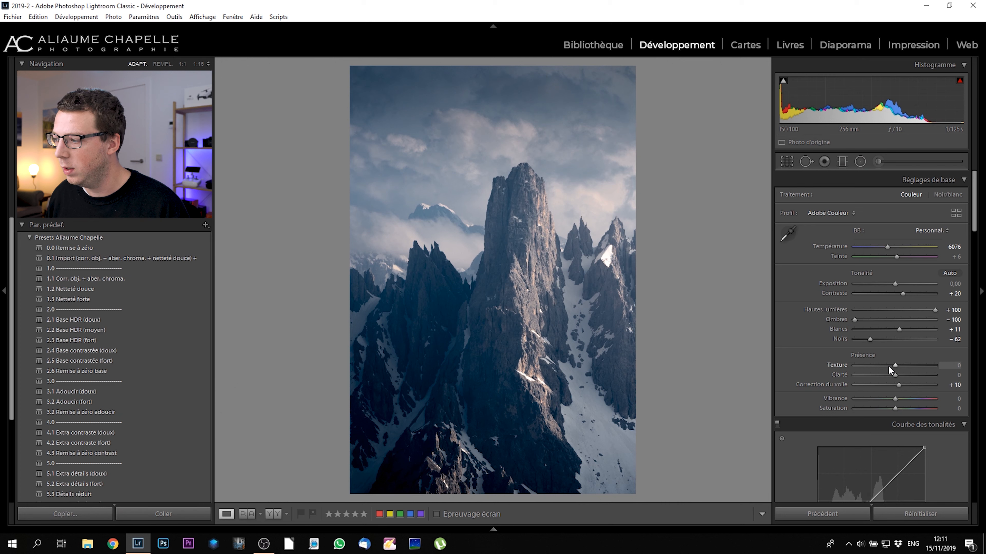
pyautogui.moveTo(895, 367); pyautogui.dragTo(897, 368)
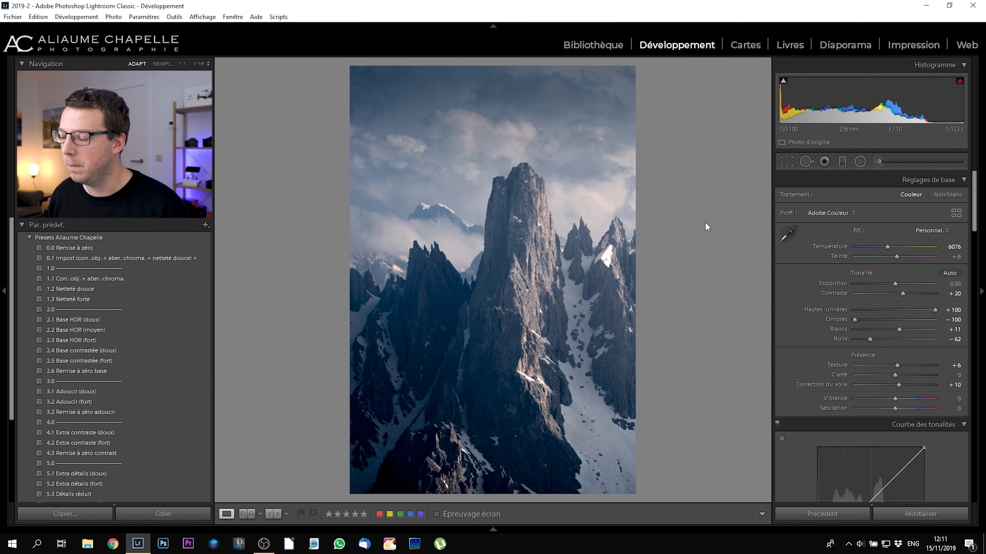
pyautogui.press('\\')
pyautogui.press('\\')
pyautogui.press('\\')
pyautogui.press('\\')
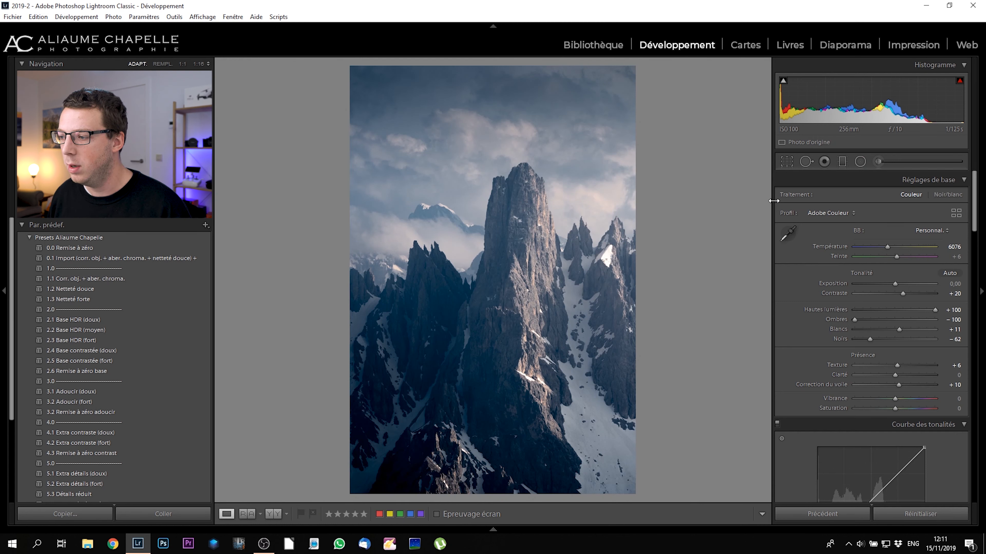
# Add a large radial filter centred on the photo's right edge beside the peaks, with exposure 0.27
pyautogui.click(859, 162)
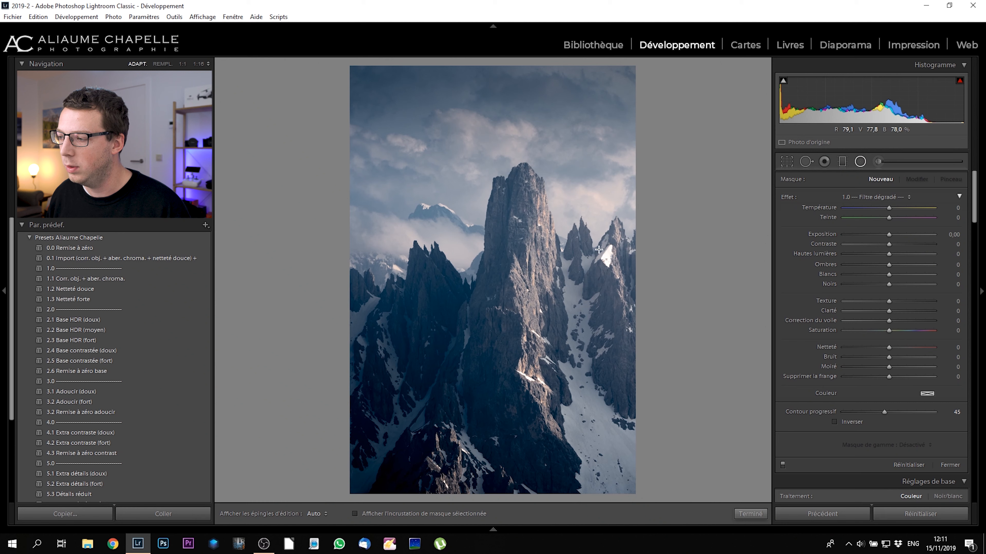
pyautogui.moveTo(656, 206); pyautogui.dragTo(432, 339)
pyautogui.moveTo(648, 225)
pyautogui.mouseDown()
pyautogui.moveTo(649, 209)
pyautogui.moveTo(638, 229)
pyautogui.mouseUp()
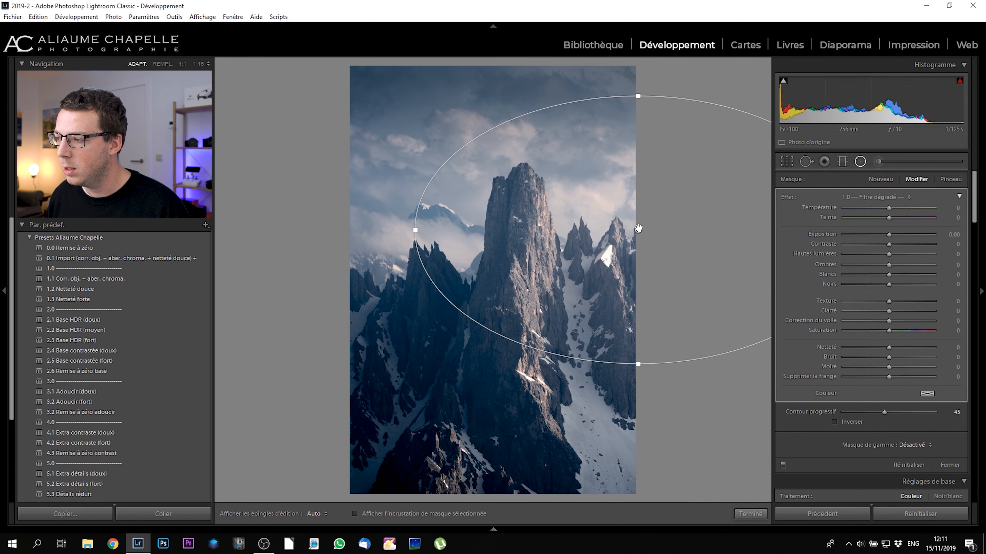
pyautogui.moveTo(888, 235); pyautogui.dragTo(891, 233)
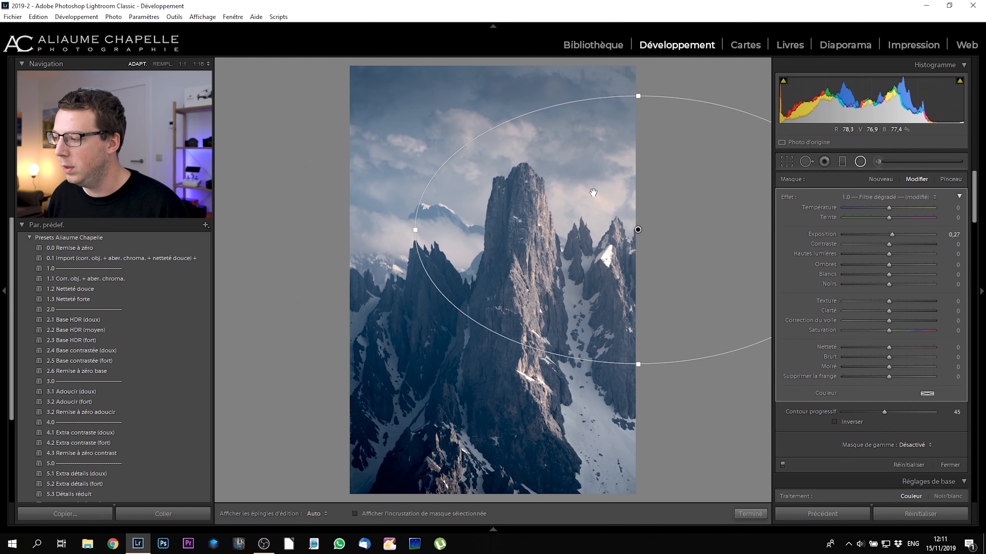
# Invert the radial filter's mask and set its feather to 100, testing a feather of 0 for comparison
pyautogui.click(856, 424)
pyautogui.moveTo(885, 413); pyautogui.dragTo(942, 414)
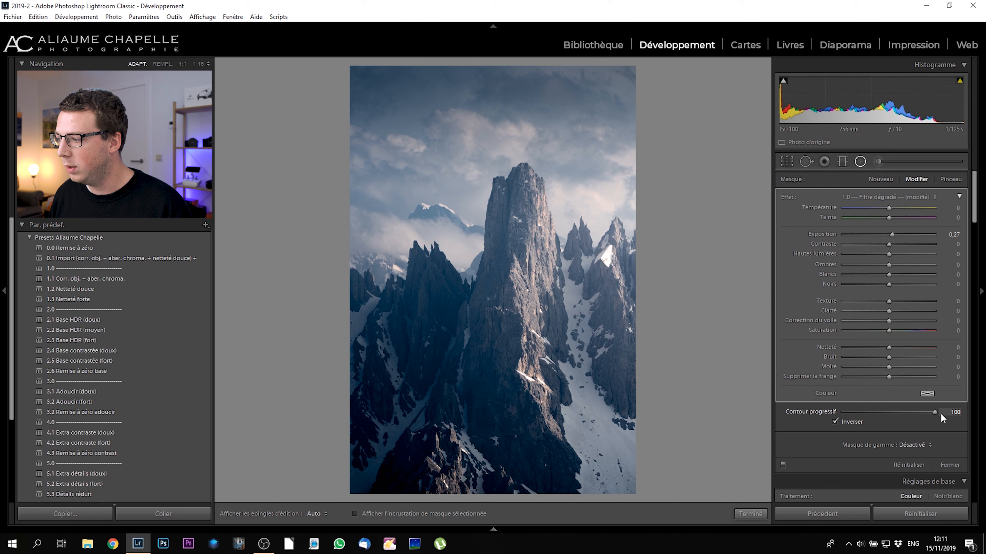
pyautogui.moveTo(935, 412); pyautogui.dragTo(784, 407)
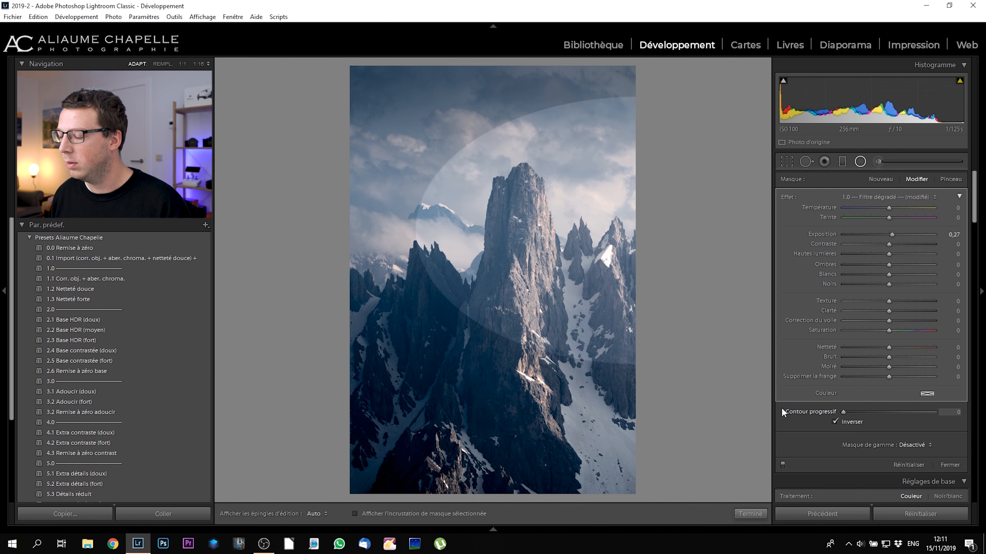
pyautogui.moveTo(781, 408); pyautogui.dragTo(953, 429)
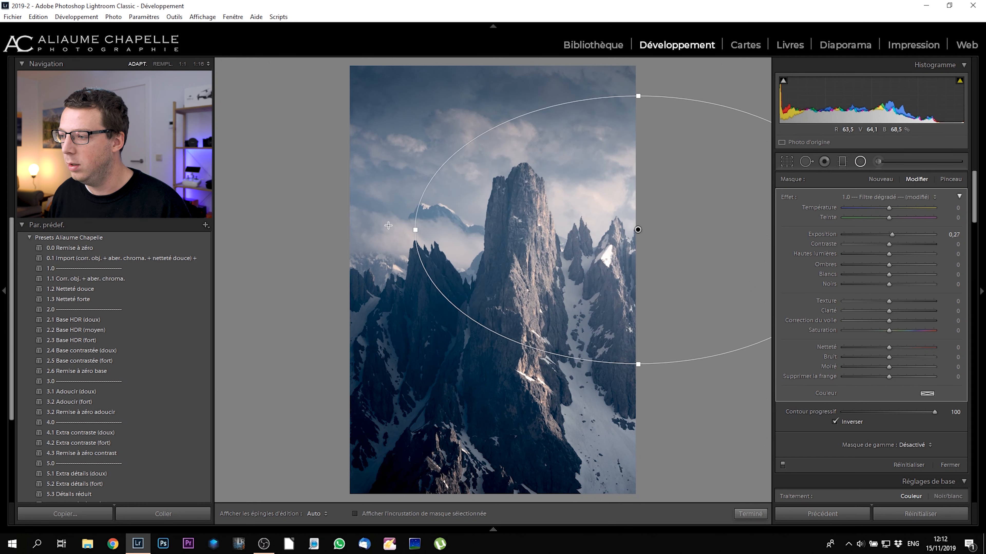
# Shift the radial filter slightly up and inward, with exposure 0.36 and temperature 5
pyautogui.moveTo(638, 230); pyautogui.dragTo(631, 216)
pyautogui.moveTo(891, 234); pyautogui.dragTo(891, 210)
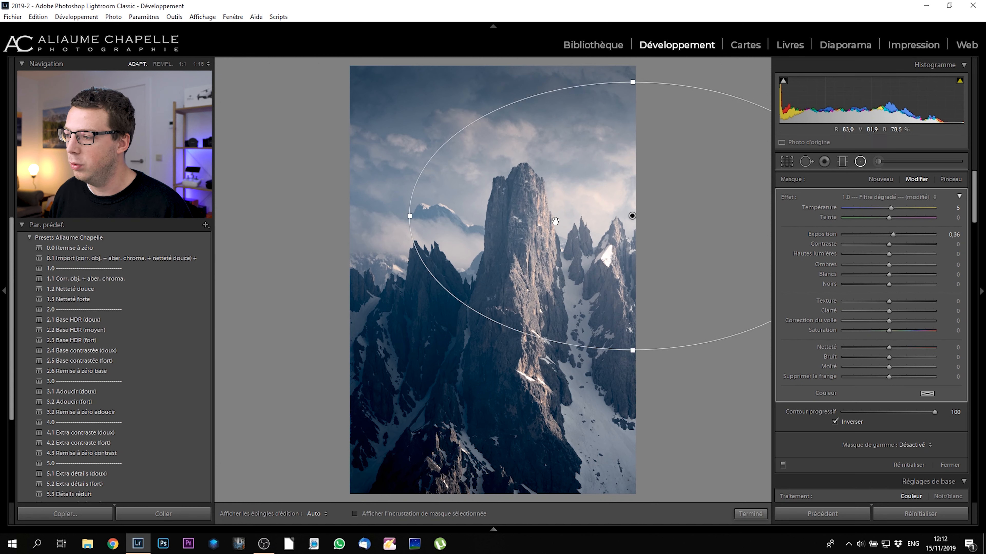
pyautogui.moveTo(633, 215)
pyautogui.mouseDown()
pyautogui.moveTo(503, 227)
pyautogui.moveTo(645, 394)
pyautogui.moveTo(629, 211)
pyautogui.mouseUp()
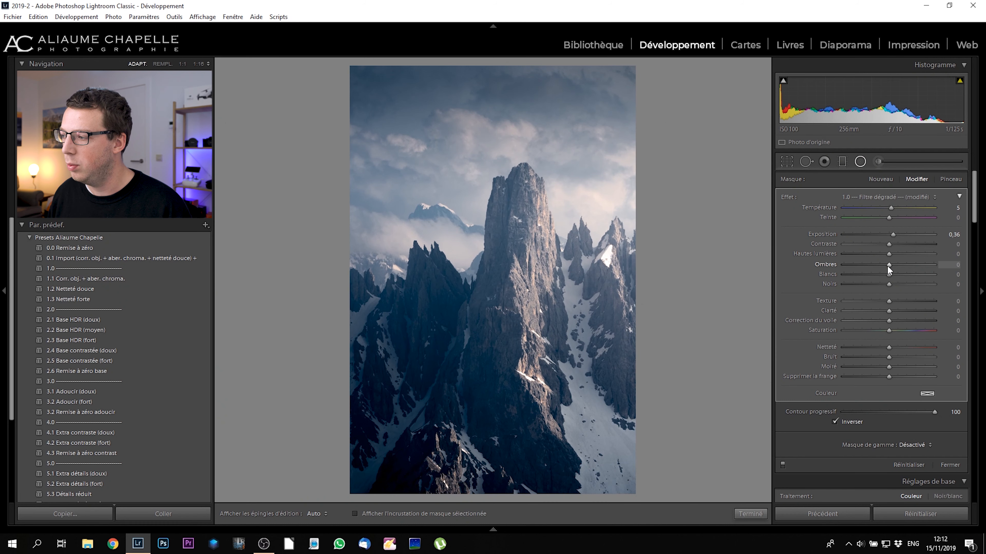
# Set the radial filter's shadows to -100, blacks to -28 and dehaze to -5, and fine-tune its position along the photo's right edge
pyautogui.moveTo(883, 265); pyautogui.dragTo(833, 265)
pyautogui.moveTo(884, 285); pyautogui.dragTo(878, 285)
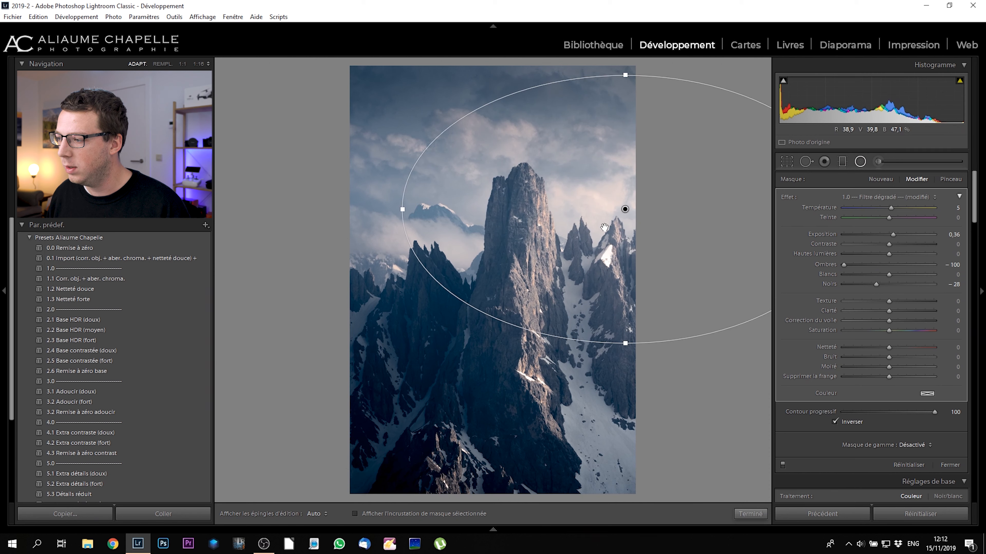
pyautogui.moveTo(610, 212); pyautogui.dragTo(620, 220)
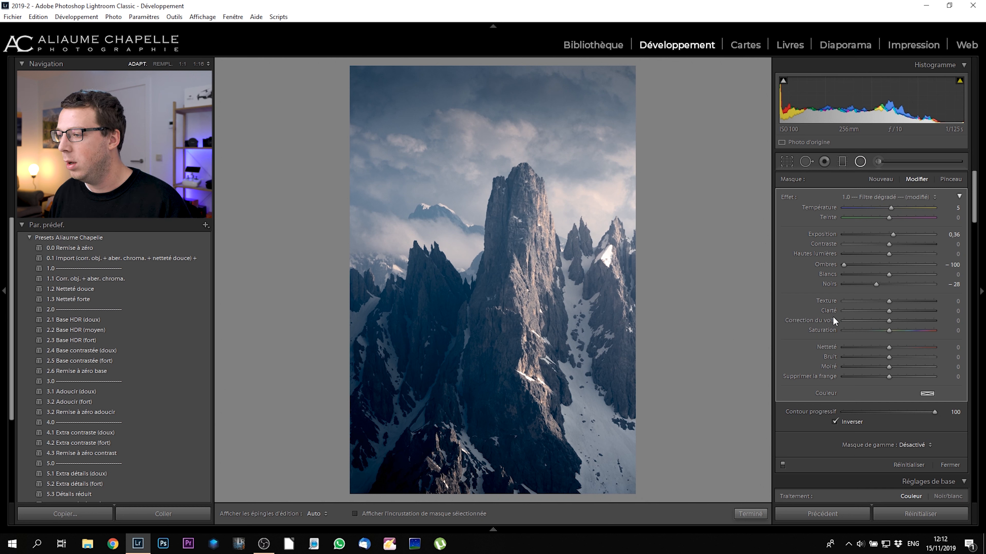
pyautogui.moveTo(889, 322); pyautogui.dragTo(886, 322)
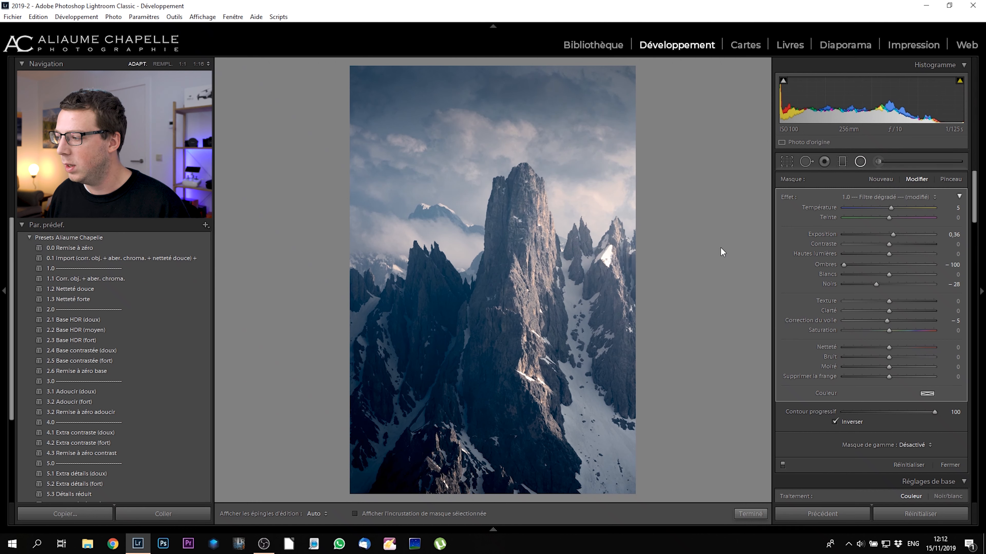
pyautogui.moveTo(634, 217); pyautogui.dragTo(632, 229)
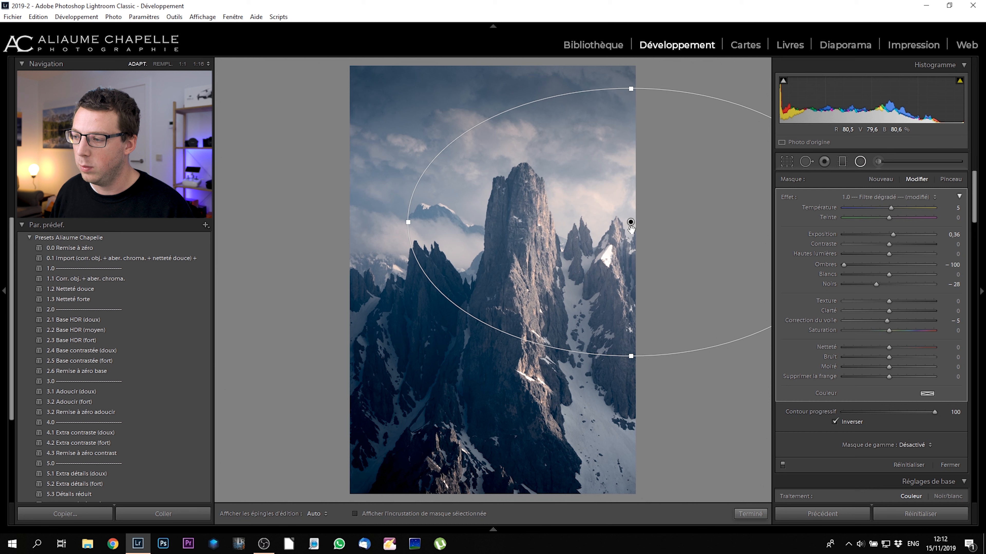
# Duplicate the radial filter beyond the photo's right edge, flatten the copy so it reaches the main peak, and set its blacks to -68
pyautogui.hotkey('ctrl', 'alt')
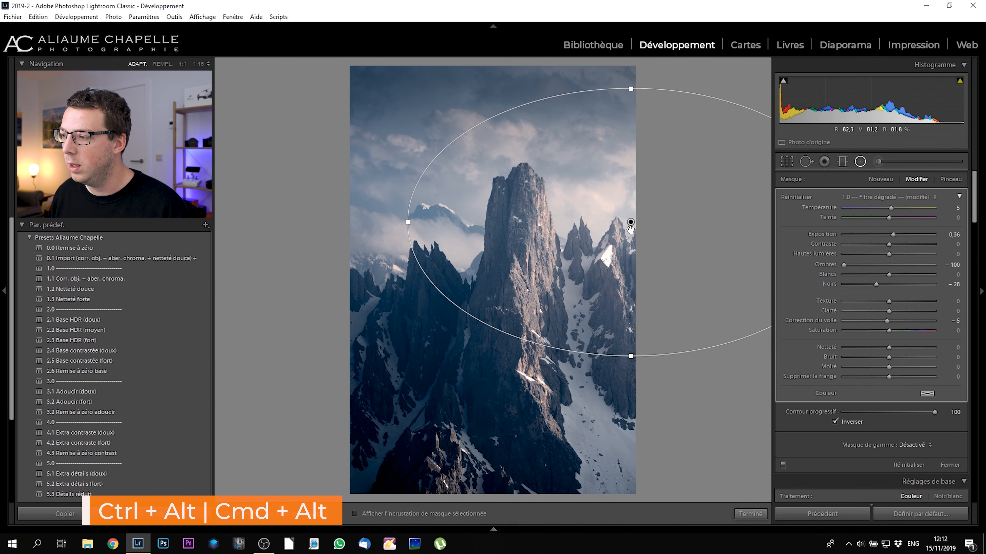
pyautogui.moveTo(631, 222); pyautogui.dragTo(720, 226)
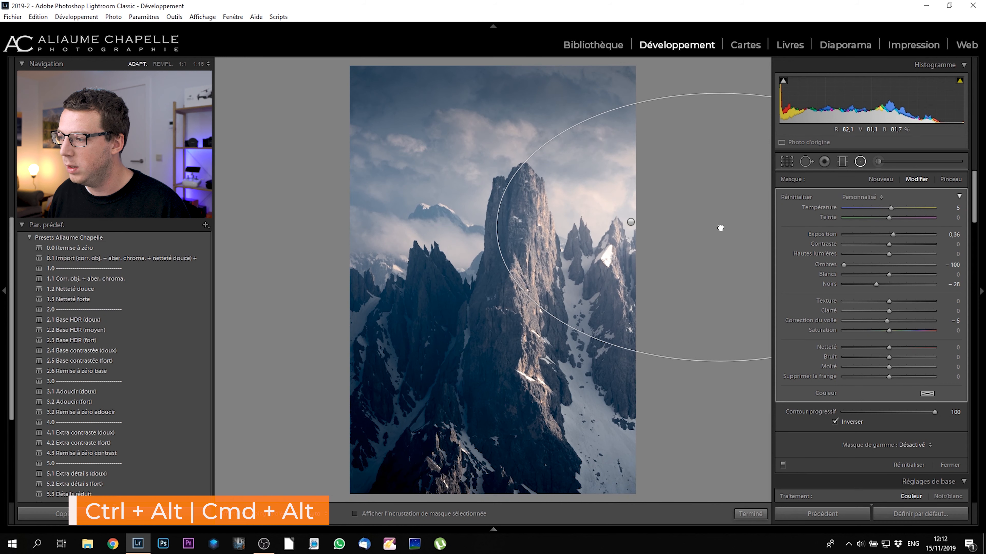
pyautogui.moveTo(719, 361); pyautogui.dragTo(720, 315)
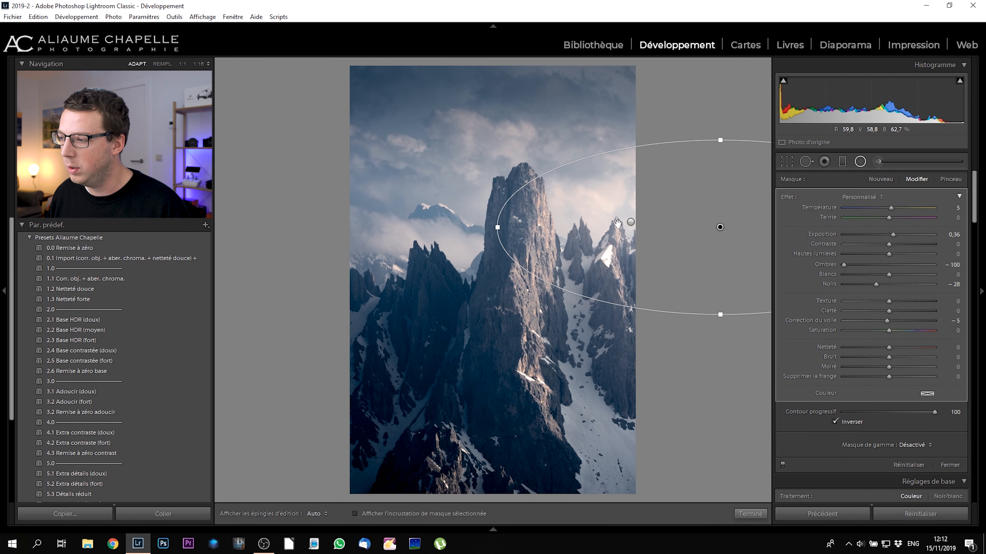
pyautogui.moveTo(868, 283); pyautogui.dragTo(857, 285)
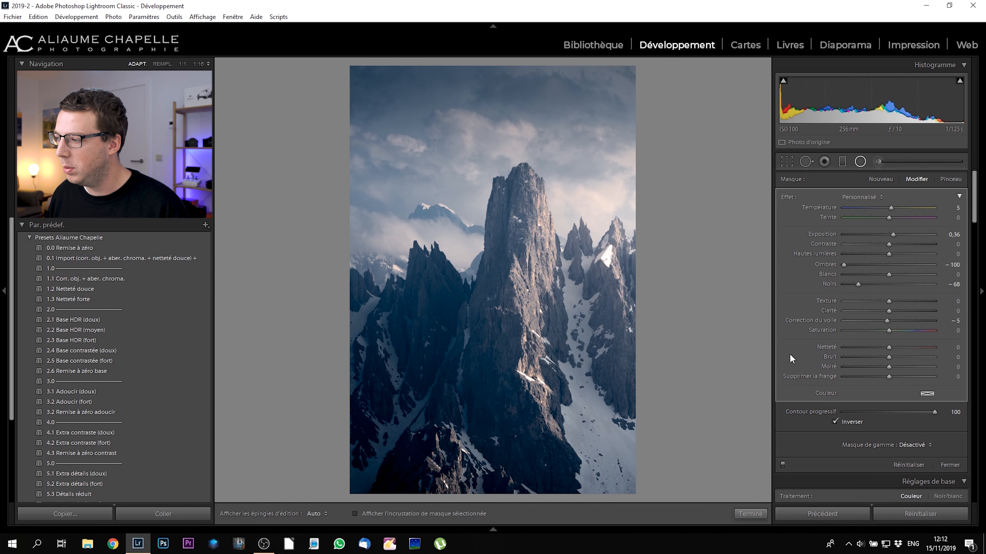
# Compare the photo with and without the radial filters, leaving them enabled
pyautogui.scroll(-3, 789, 353)
pyautogui.click(782, 372)
pyautogui.click(782, 372)
pyautogui.click(782, 372)
pyautogui.click(782, 372)
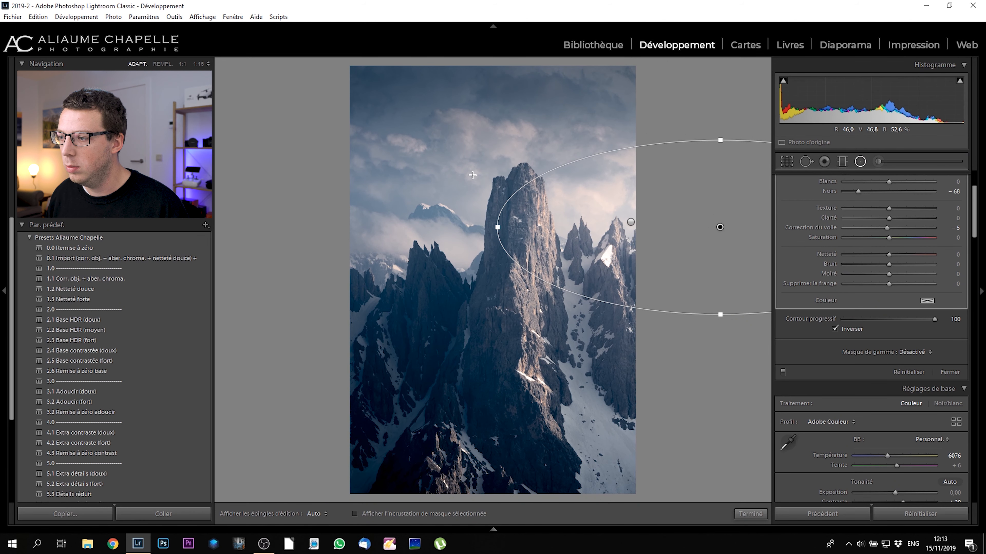
# Add a small radial filter over the mist and distant snowy peak, with its mask inverted and feather 100
pyautogui.scroll(3, 890, 187)
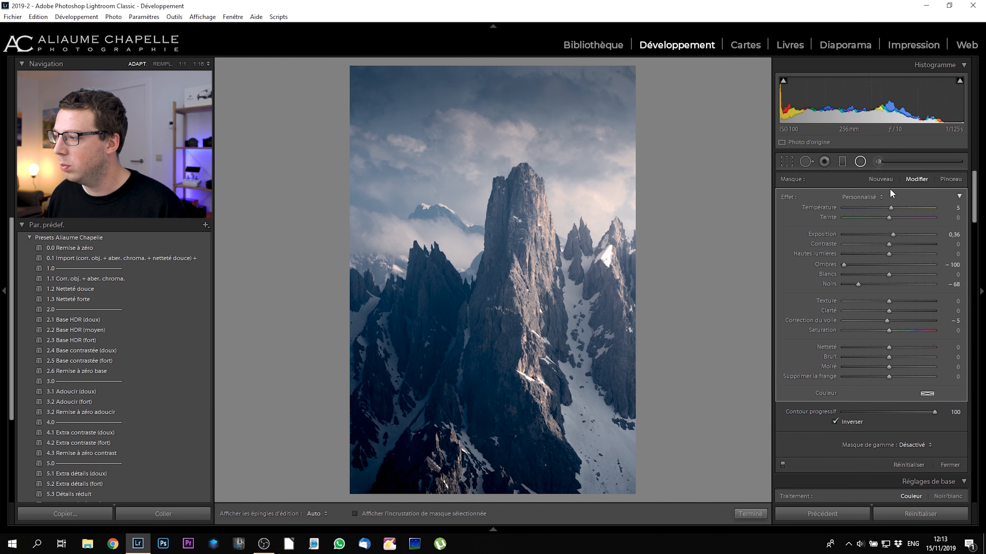
pyautogui.click(870, 178)
pyautogui.moveTo(430, 233); pyautogui.dragTo(507, 289)
pyautogui.click(862, 422)
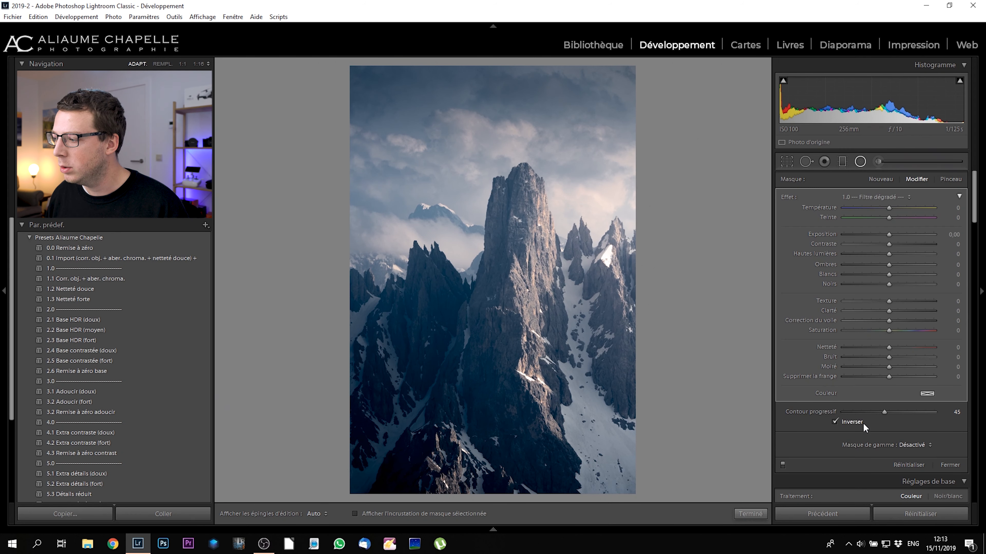
pyautogui.moveTo(884, 412); pyautogui.dragTo(932, 412)
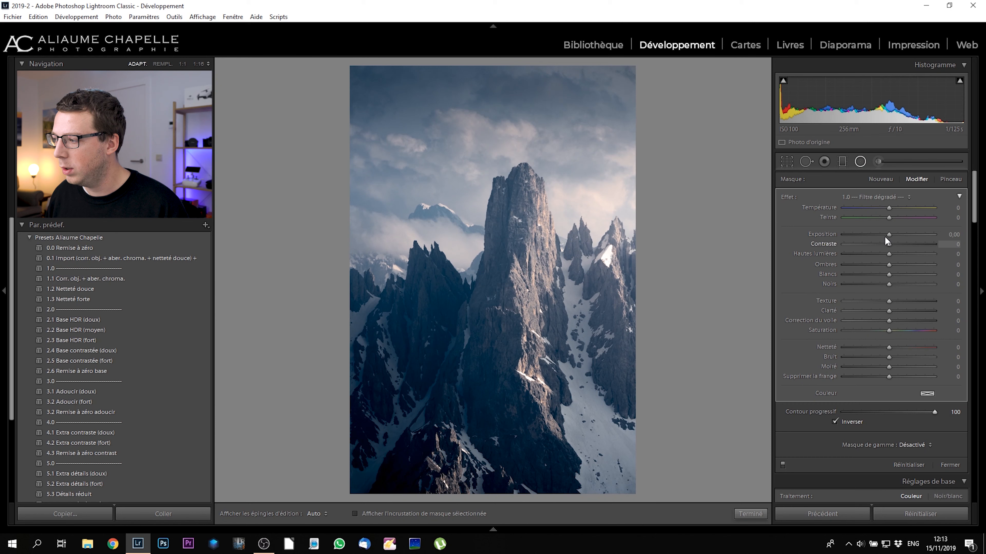
# Set the small radial filter to highlights 89, whites 43, blacks -16, shadows -32 and temperature 3, keeping exposure at 0
pyautogui.moveTo(888, 233); pyautogui.dragTo(890, 232)
pyautogui.doubleClick(890, 232)
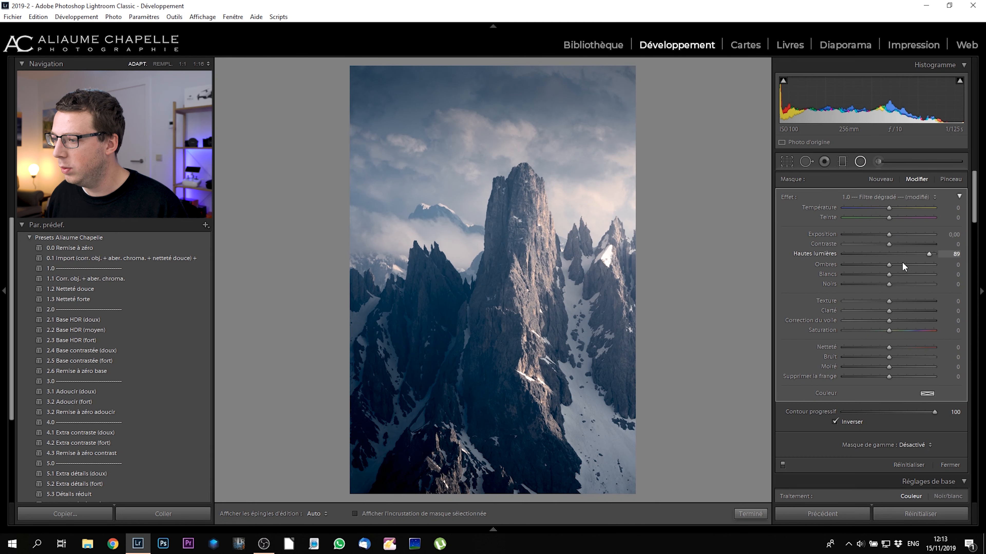
pyautogui.moveTo(889, 274); pyautogui.dragTo(906, 274)
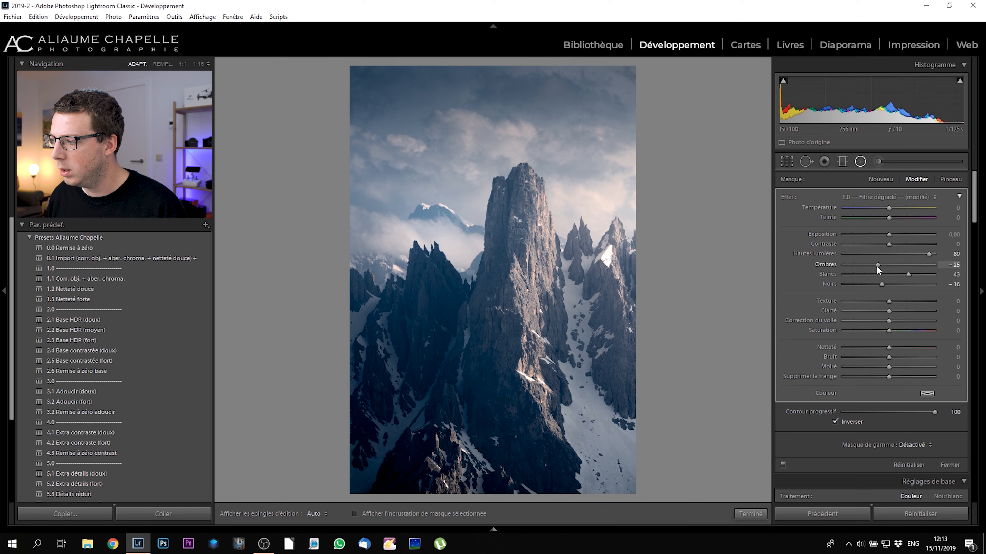
pyautogui.moveTo(889, 205); pyautogui.dragTo(891, 205)
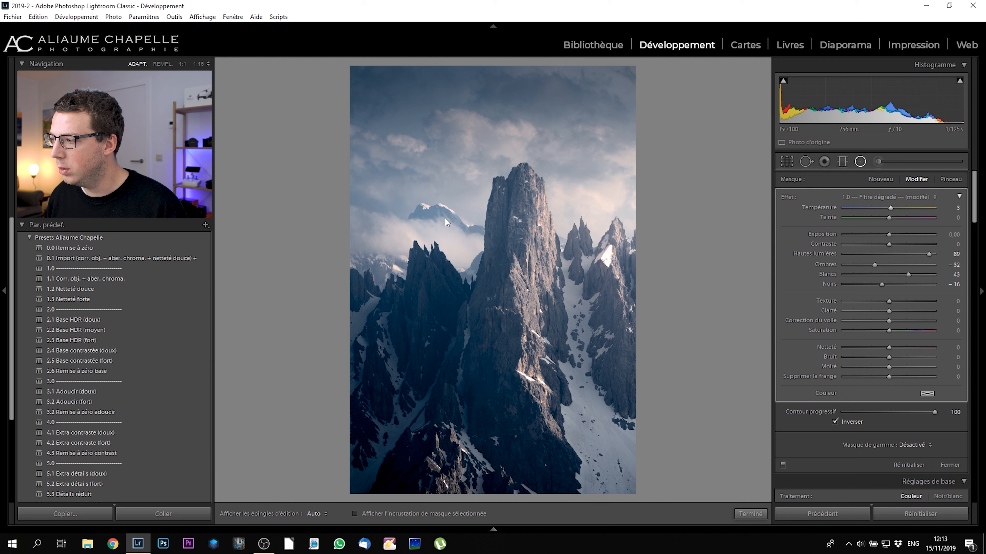
# Flatten and tilt the small radial filter, and place it over the mist between the distant peak and the main peak
pyautogui.moveTo(462, 272); pyautogui.dragTo(417, 237)
pyautogui.moveTo(421, 297); pyautogui.dragTo(422, 261)
pyautogui.moveTo(498, 237); pyautogui.dragTo(443, 248)
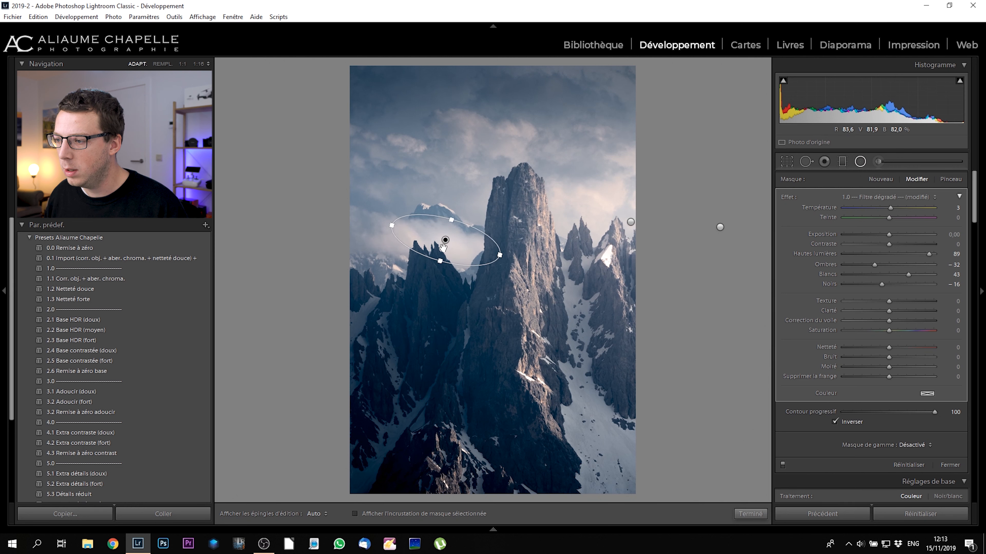
# Duplicate the small radial filter over the distant snowy peak, mist, clouds and foreground rocks, reshaping the foreground copy with exposure 0.14
pyautogui.moveTo(445, 247); pyautogui.dragTo(439, 209)
pyautogui.moveTo(496, 225); pyautogui.dragTo(509, 477)
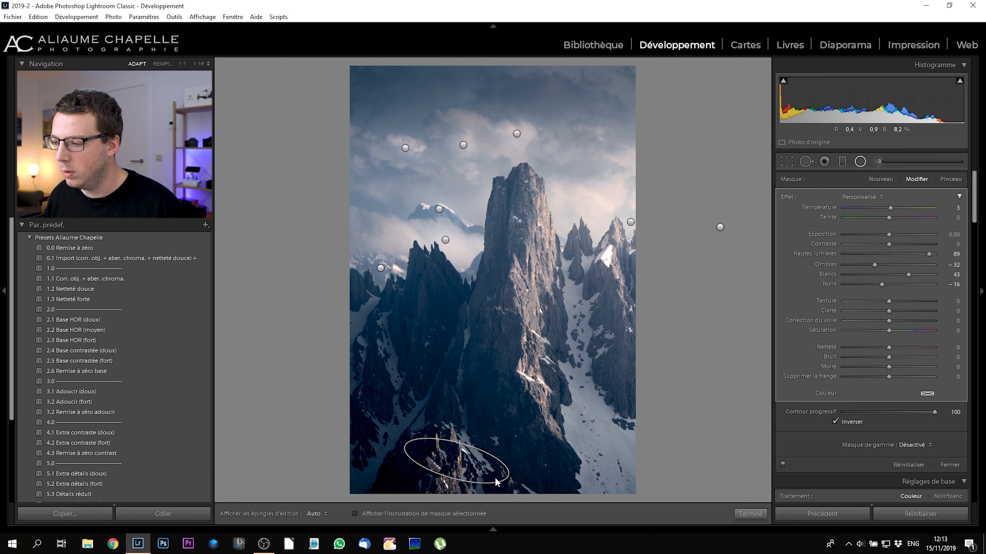
pyautogui.moveTo(448, 478); pyautogui.dragTo(446, 489)
pyautogui.moveTo(478, 446); pyautogui.dragTo(483, 463)
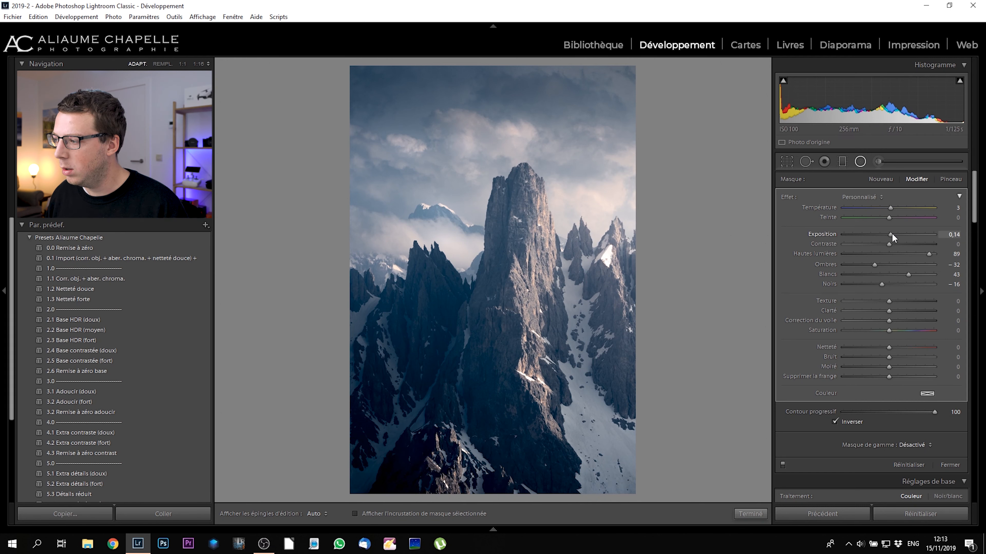
# Set the foreground radial filter's exposure to 0.23 and duplicate it as a narrow tilted ellipse over the main peak's lower slope
pyautogui.moveTo(892, 233); pyautogui.dragTo(894, 233)
pyautogui.moveTo(455, 462); pyautogui.dragTo(553, 422)
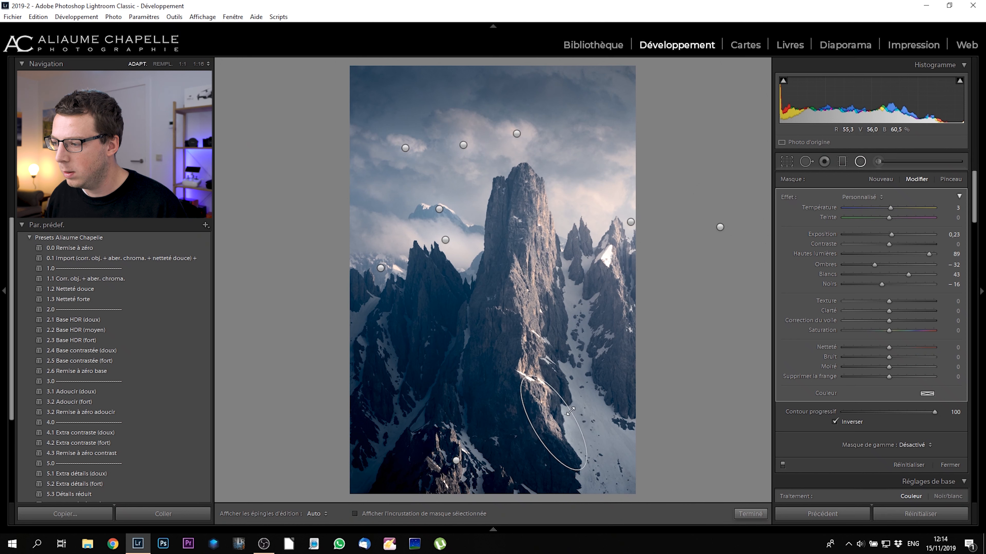
# Compare the photo with and without the radial filters, and finish editing them
pyautogui.click(782, 465)
pyautogui.click(782, 464)
pyautogui.click(782, 464)
pyautogui.click(783, 465)
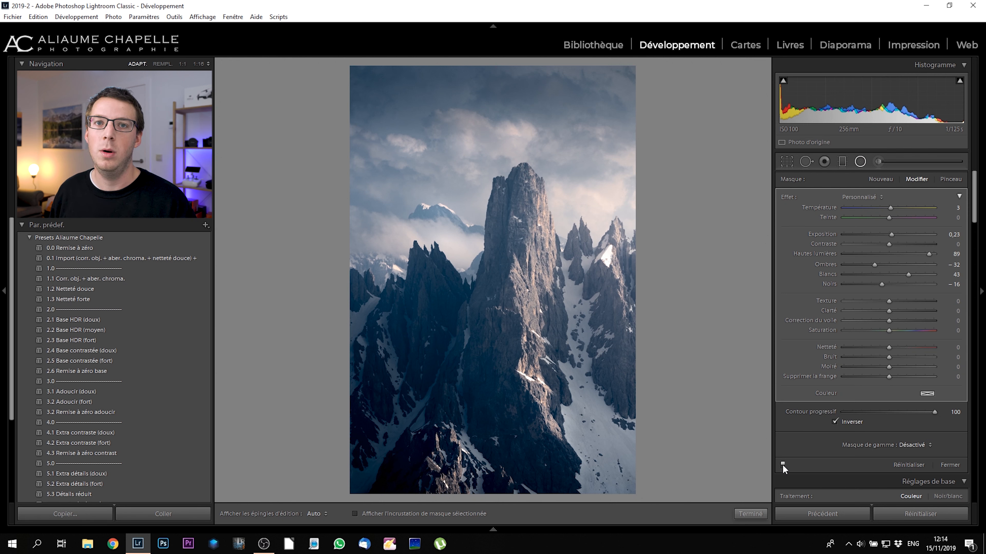
pyautogui.click(750, 513)
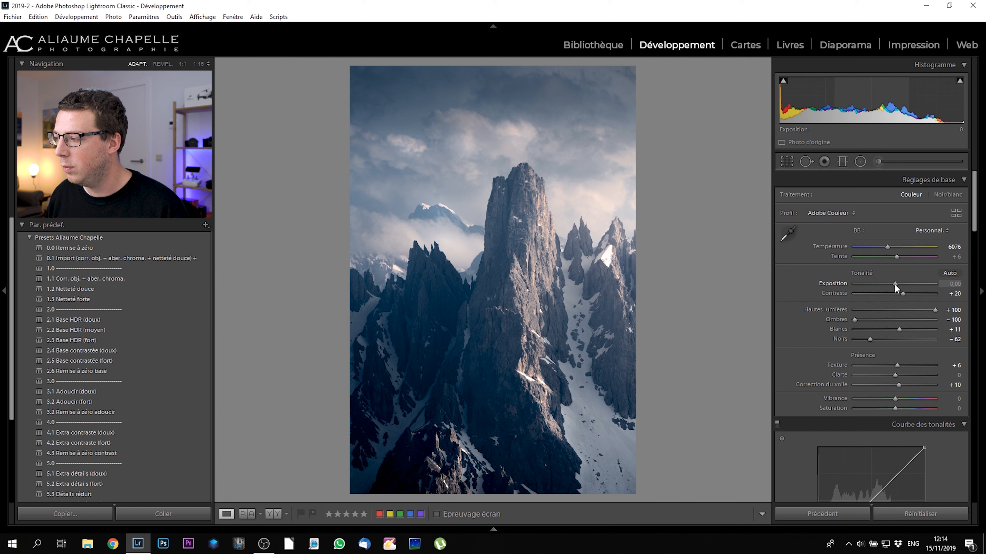
# Set the photo's overall exposure to -0.22 and contrast to +29, and set the blue saturation to -20
pyautogui.moveTo(894, 284); pyautogui.dragTo(892, 284)
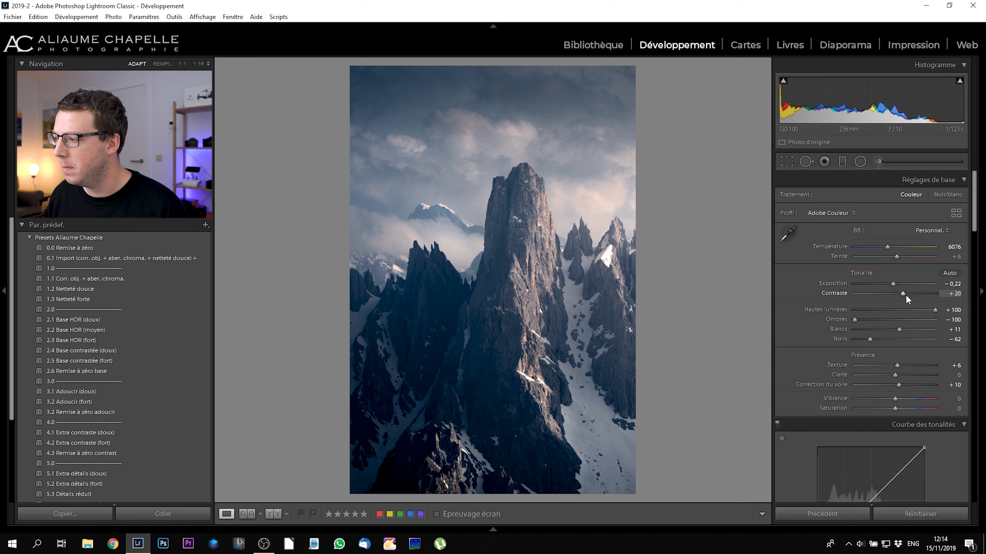
pyautogui.moveTo(904, 294); pyautogui.dragTo(906, 294)
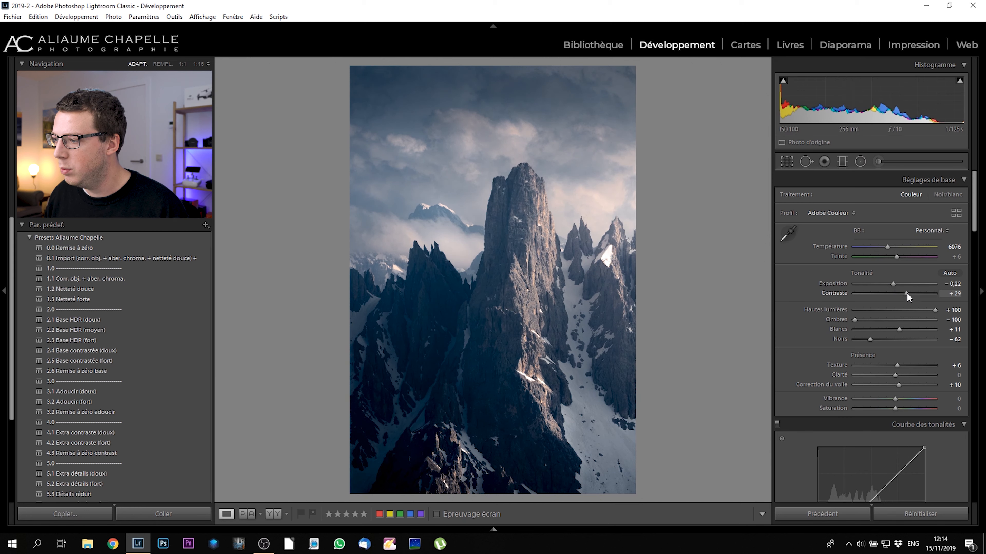
pyautogui.moveTo(973, 232); pyautogui.dragTo(958, 315)
pyautogui.moveTo(888, 303); pyautogui.dragTo(888, 302)
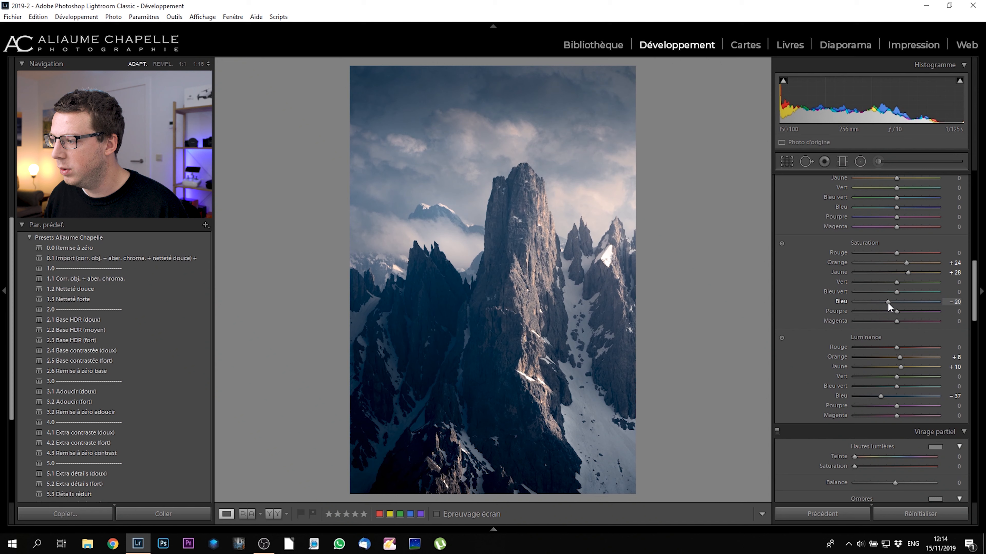
pyautogui.moveTo(974, 302); pyautogui.dragTo(976, 212)
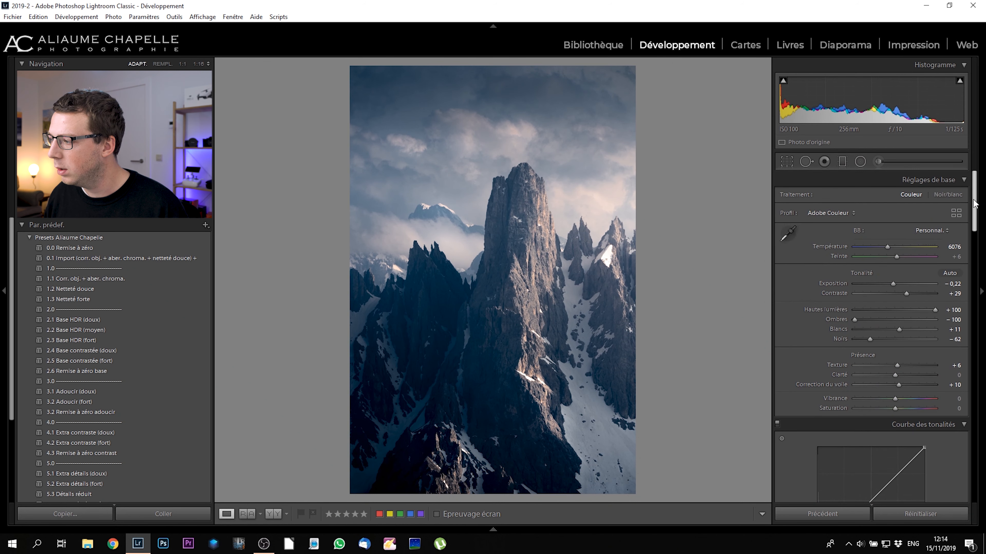
# Compare the developed mountain photo with its original unedited version
pyautogui.press('\\')
pyautogui.press('\\')
pyautogui.press('\\')
pyautogui.press('\\')
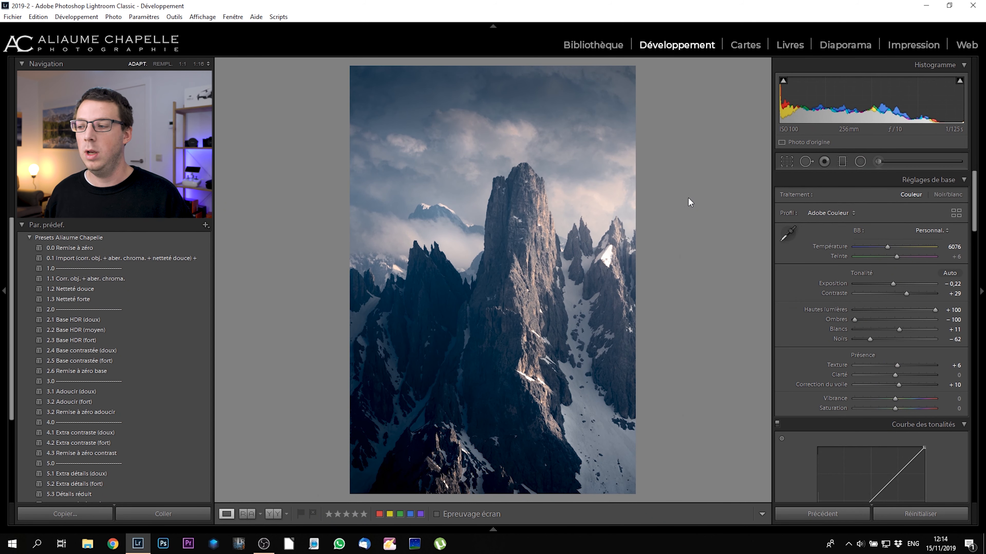
pyautogui.press('\\')
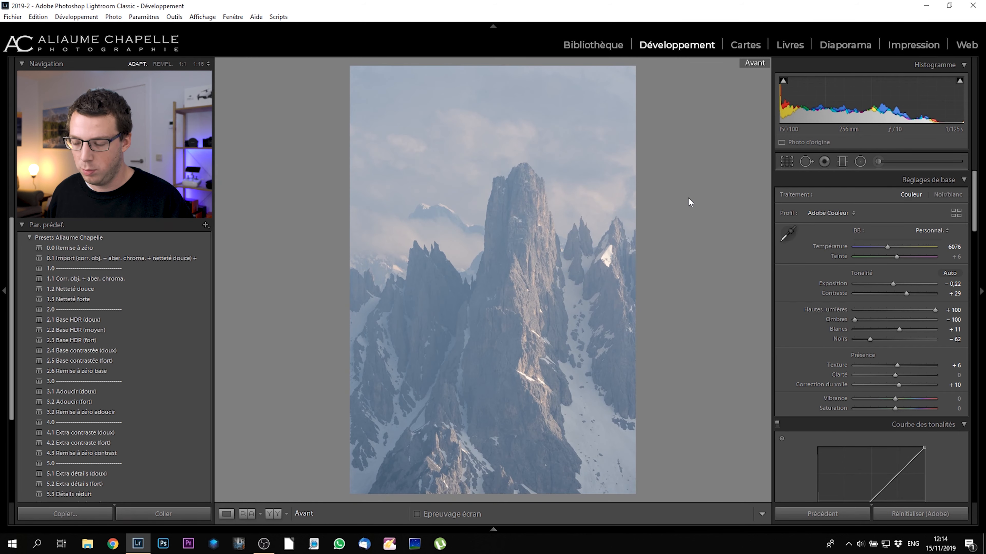